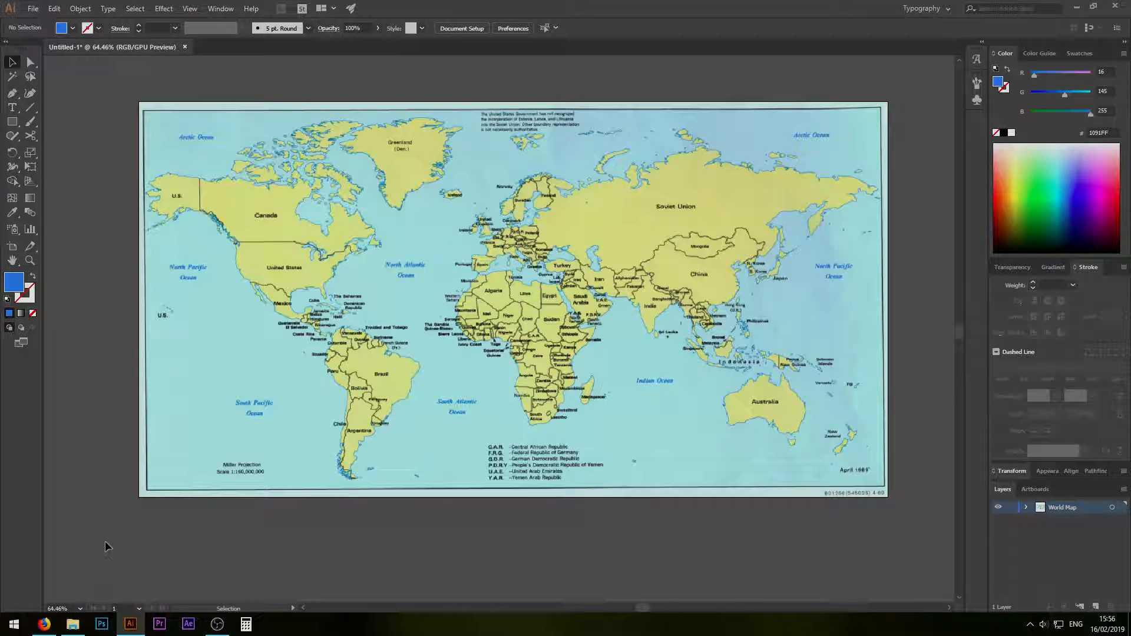
View the source image of the 1989 World Map in the browser and return to Illustrator.
left_click(45, 626)
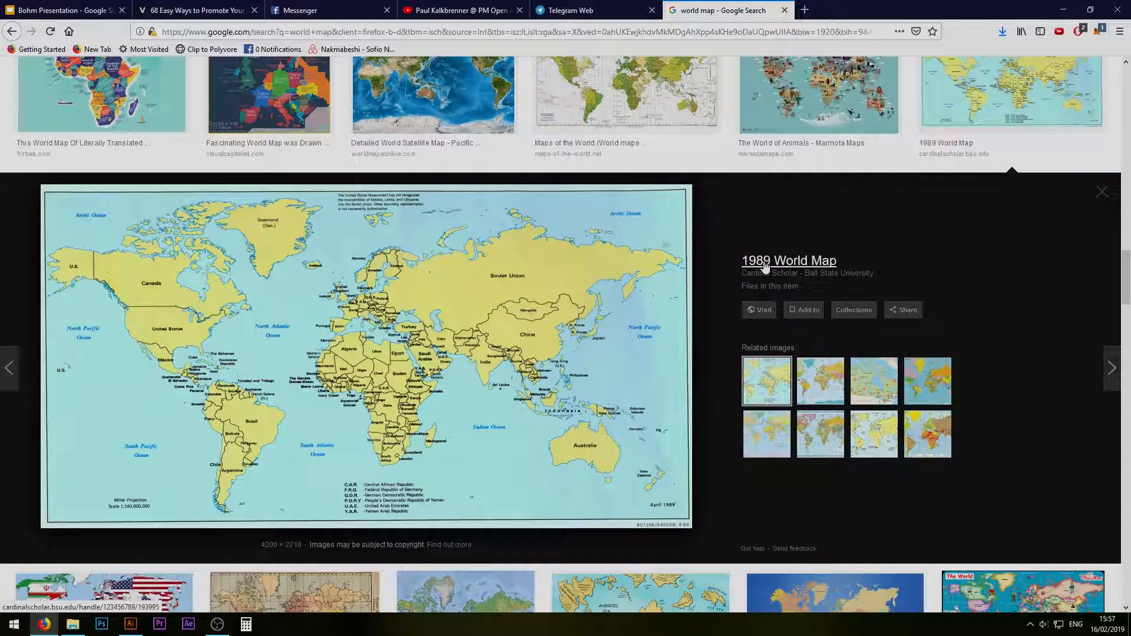
left_click(131, 625)
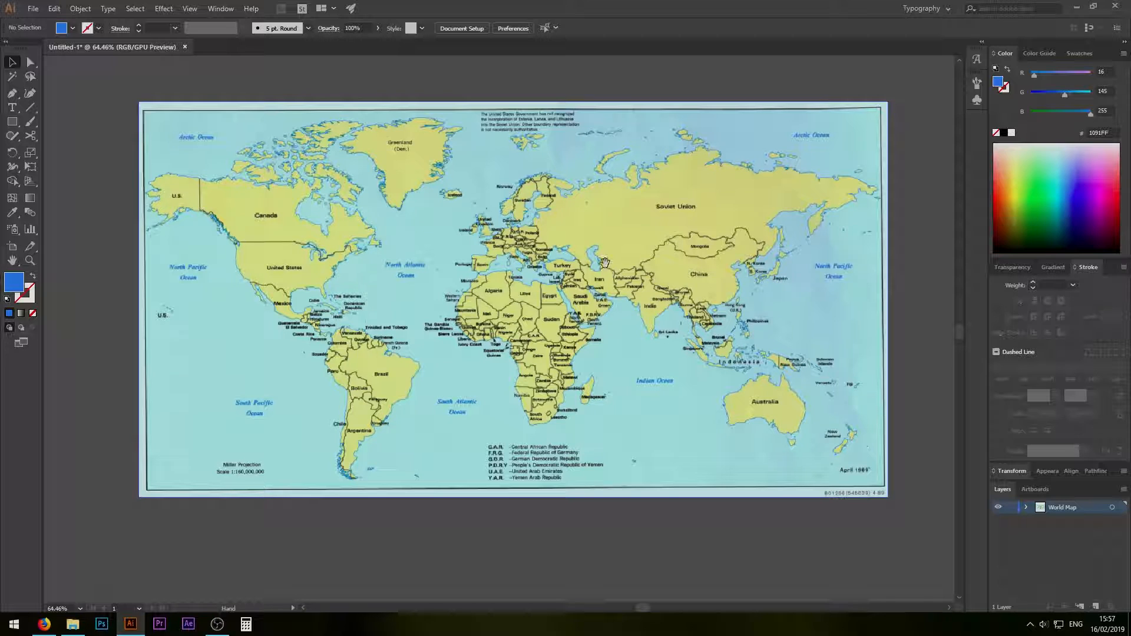
left_click_drag(622, 270, 591, 269)
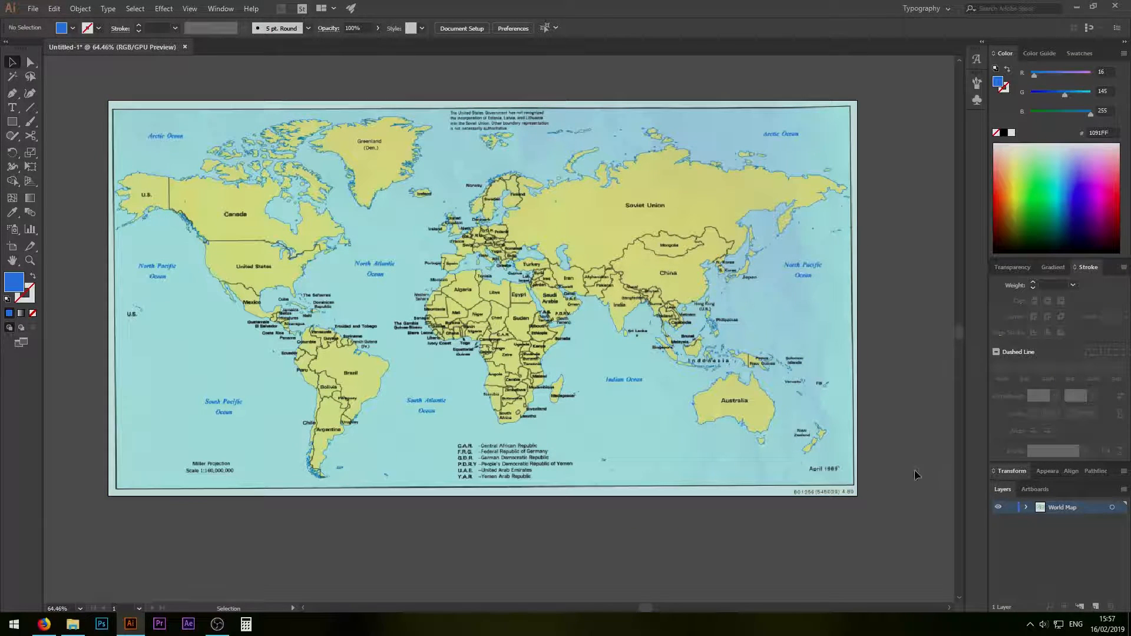
Add a new layer named My Map above the World Map layer, and lock the World Map layer.
left_click(488, 306)
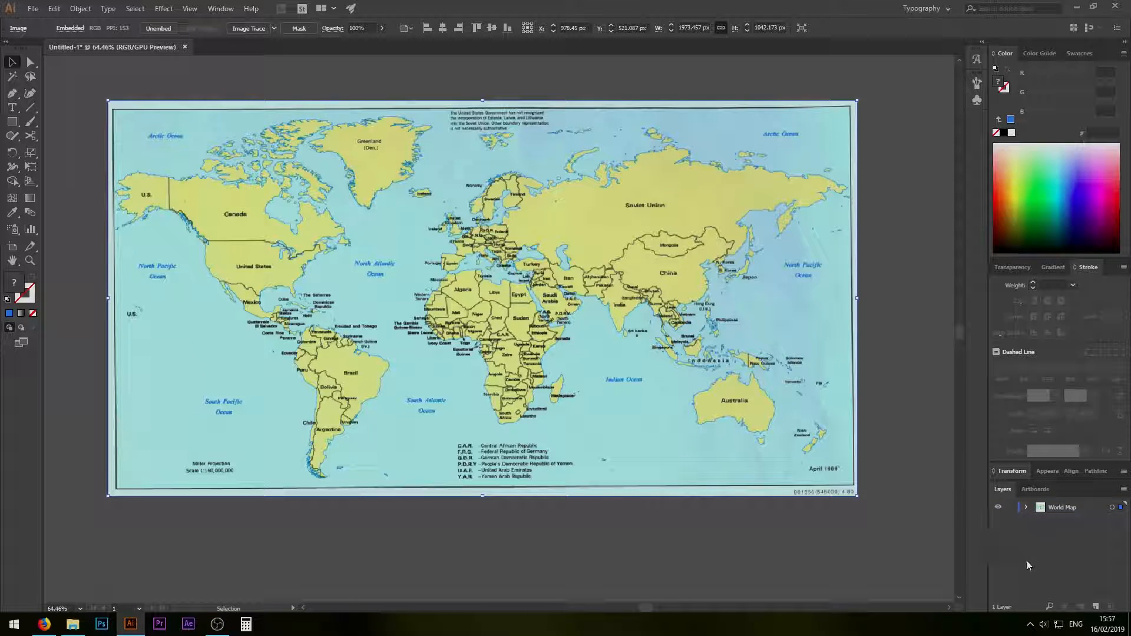
left_click(1096, 607)
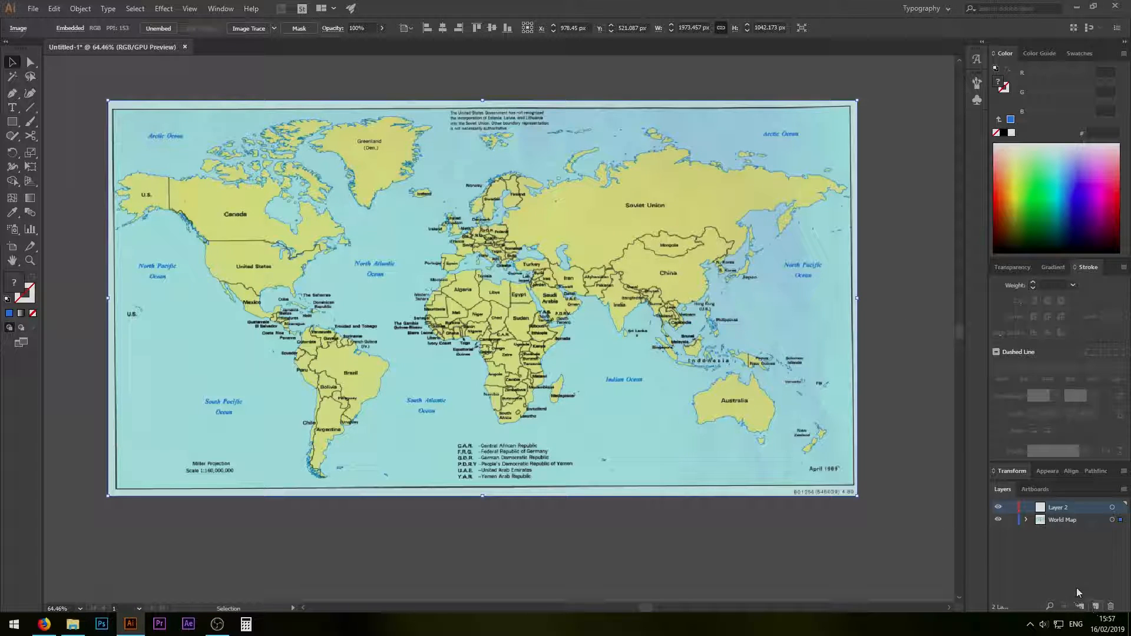
left_click(1011, 520)
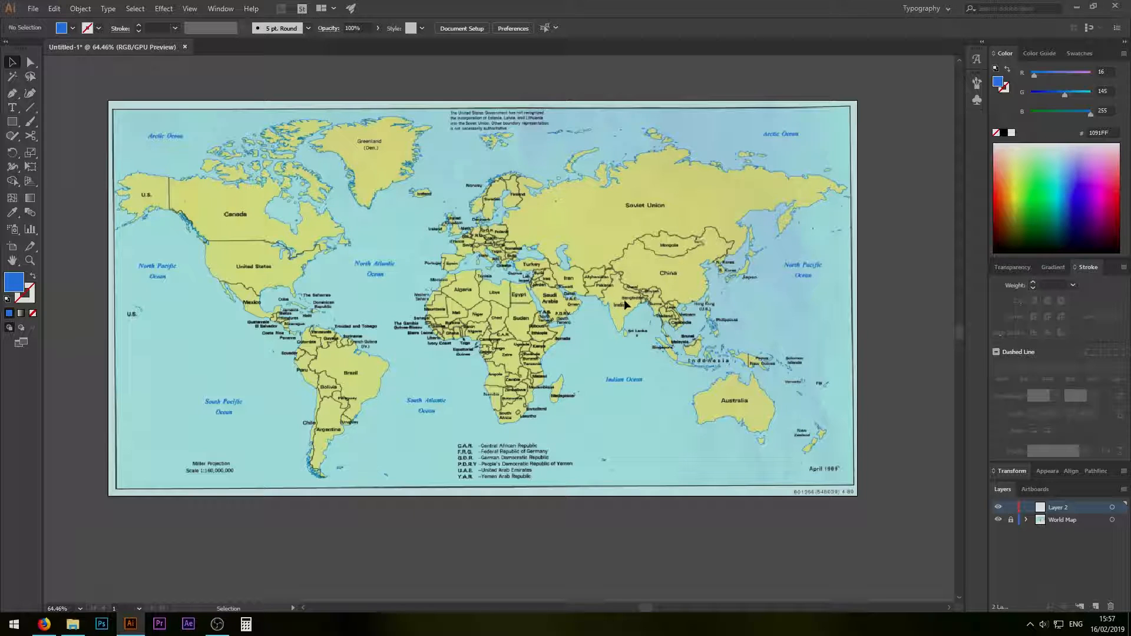
double_click(1059, 507)
type("My Map")
key("Return")
Start tracing Australia's coastline with the Pen tool, following the northern gulf and the northeastern peninsula.
scroll(803, 416, "up", 3)
left_click_drag(811, 398, 548, 383)
scroll(530, 365, "up", 5)
scroll(589, 331, "down", 2)
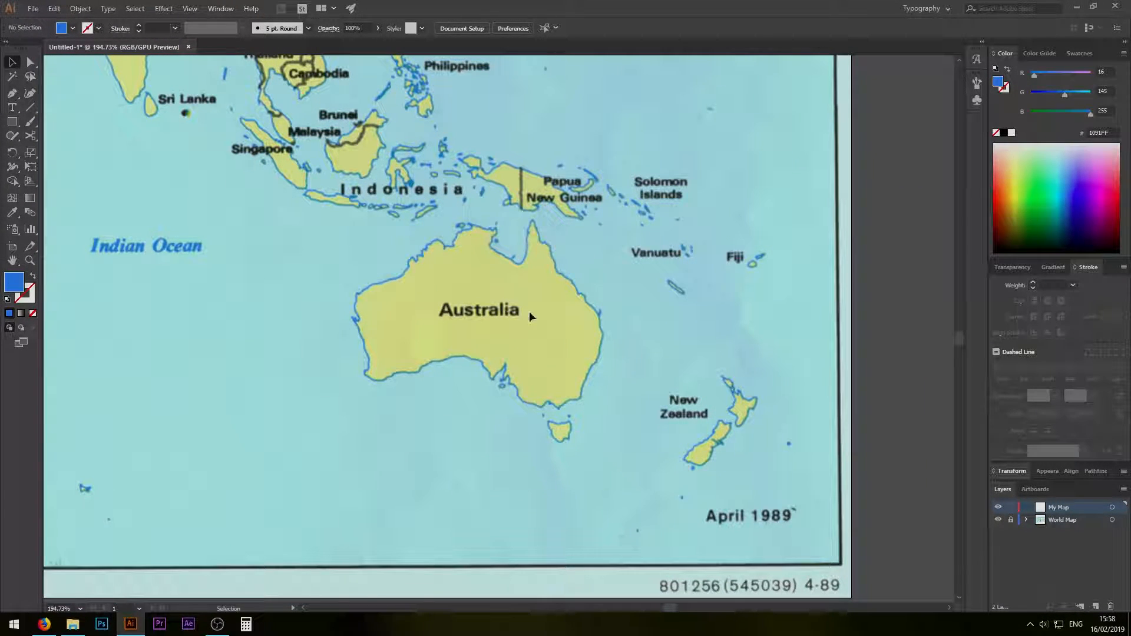
left_click(15, 96)
left_click_drag(463, 244, 560, 234)
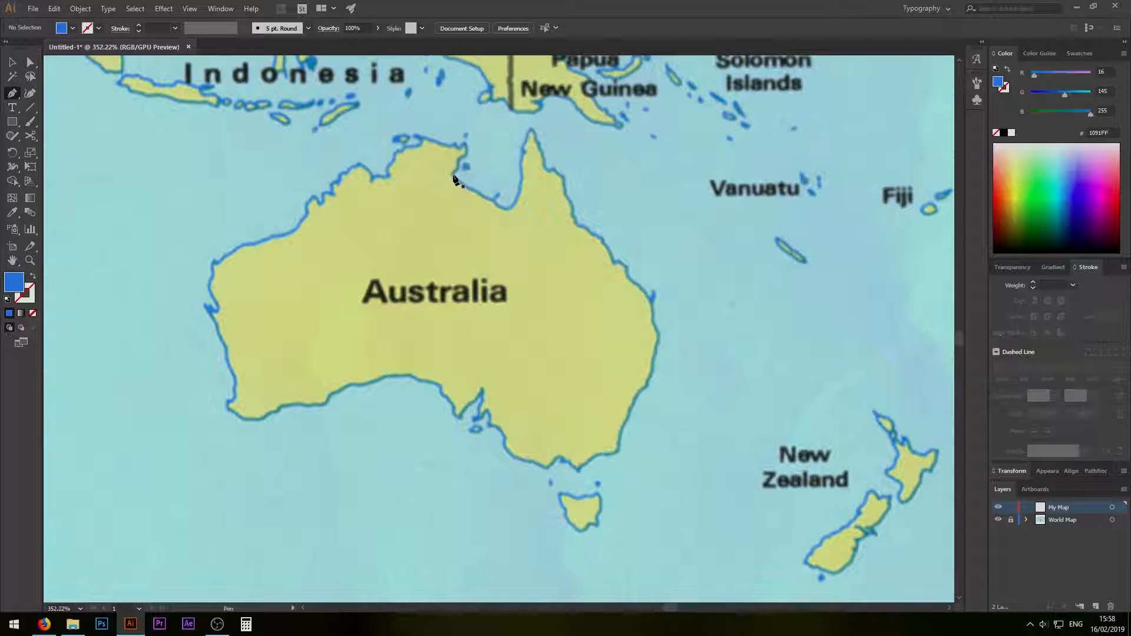
left_click(452, 174)
left_click_drag(479, 195, 500, 207)
left_click_drag(508, 210, 33, 278)
left_click(532, 129)
left_click(573, 204)
left_click(572, 219)
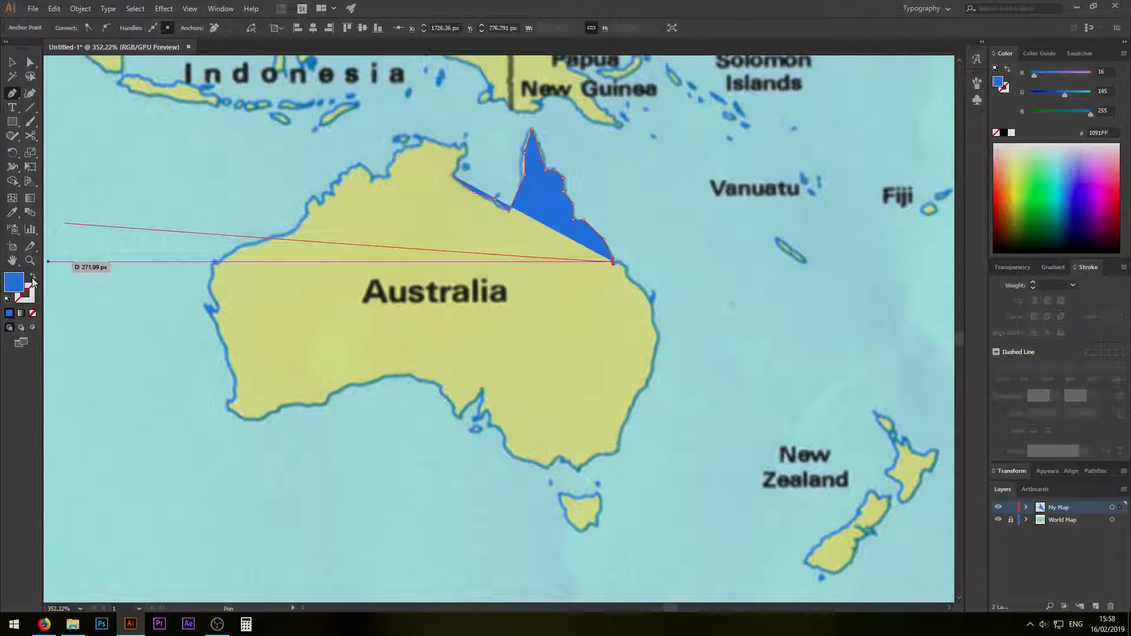
Swap the path's fill and stroke colours, and extend the outline down Australia's east coast.
left_click(33, 279)
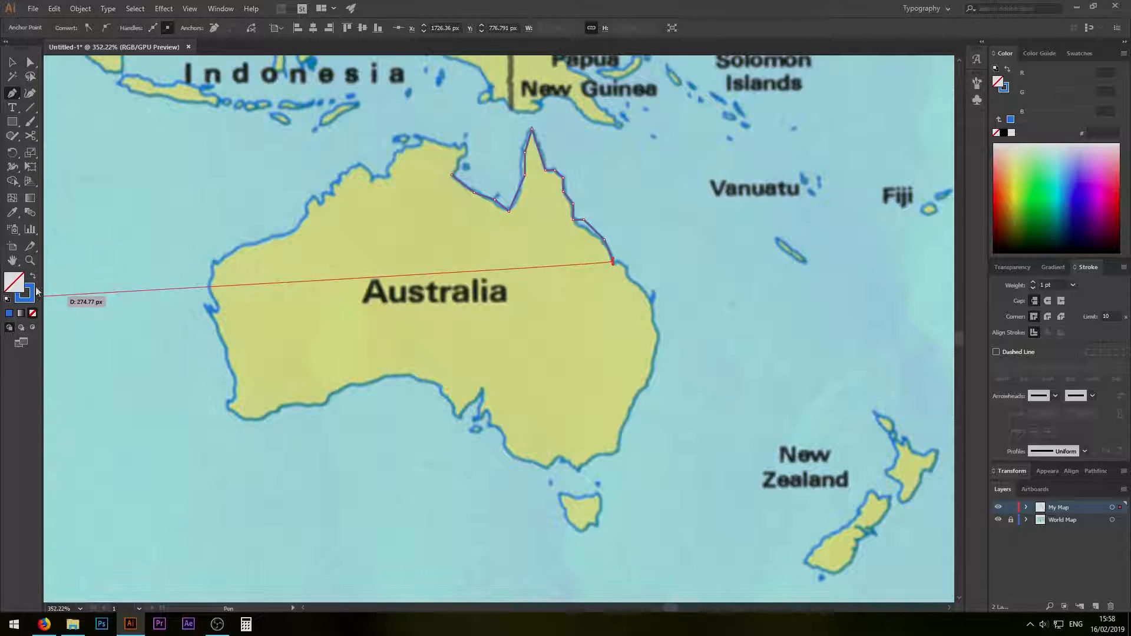
left_click(624, 261)
left_click(625, 278)
left_click(648, 297)
left_click(649, 325)
left_click(656, 350)
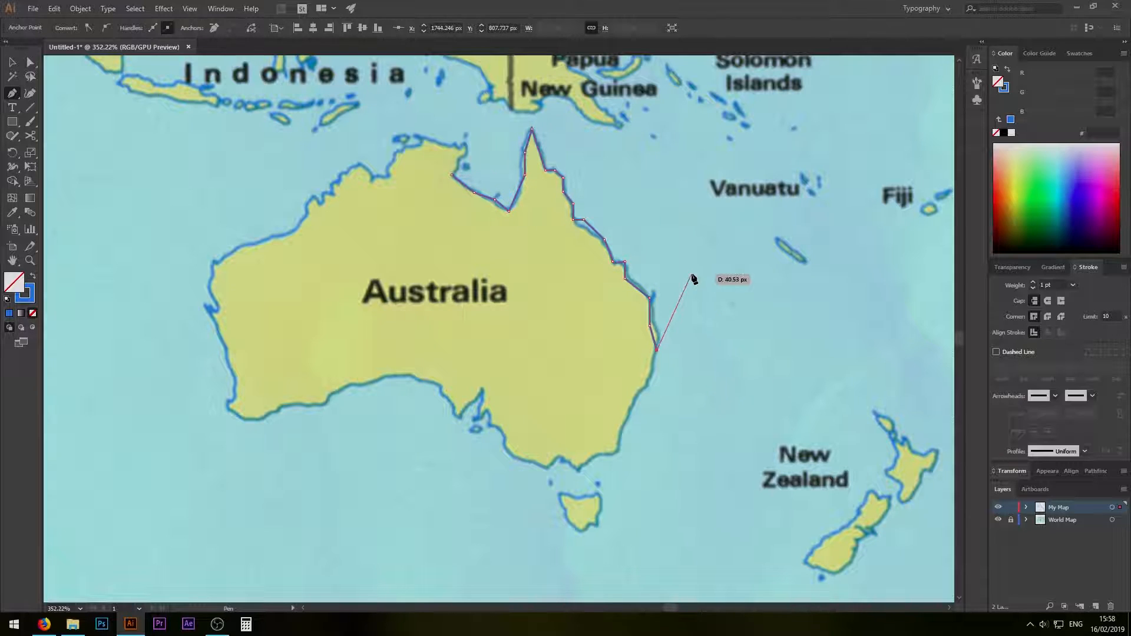
Set the coastline path's stroke colour to black, leaving its fill as none.
left_click(1005, 132)
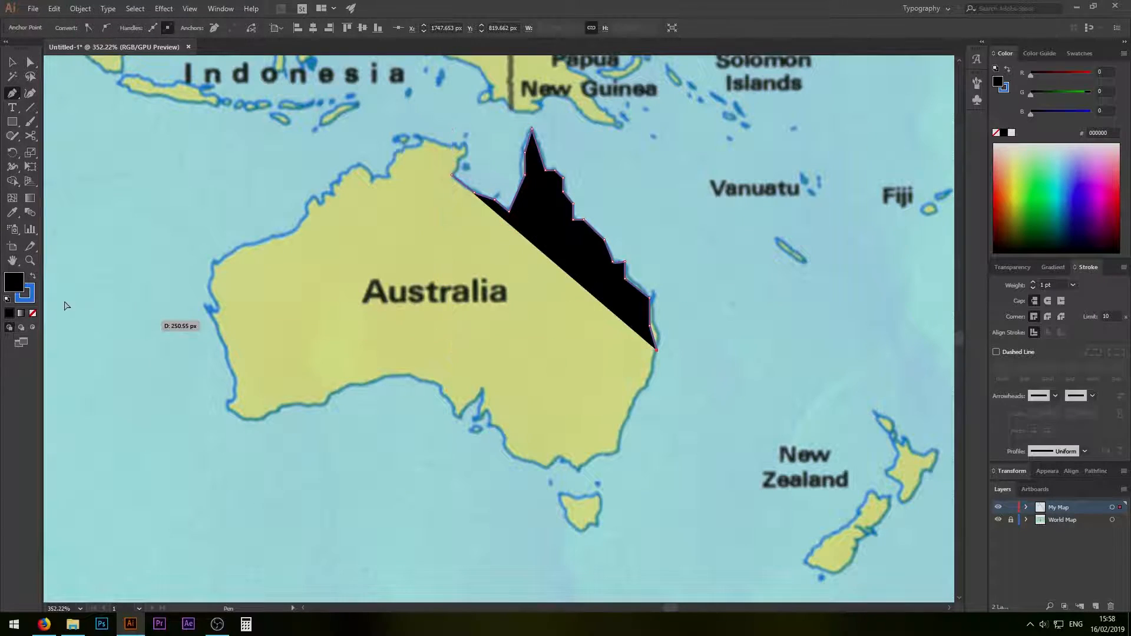
key("ctrl+z")
left_click(31, 299)
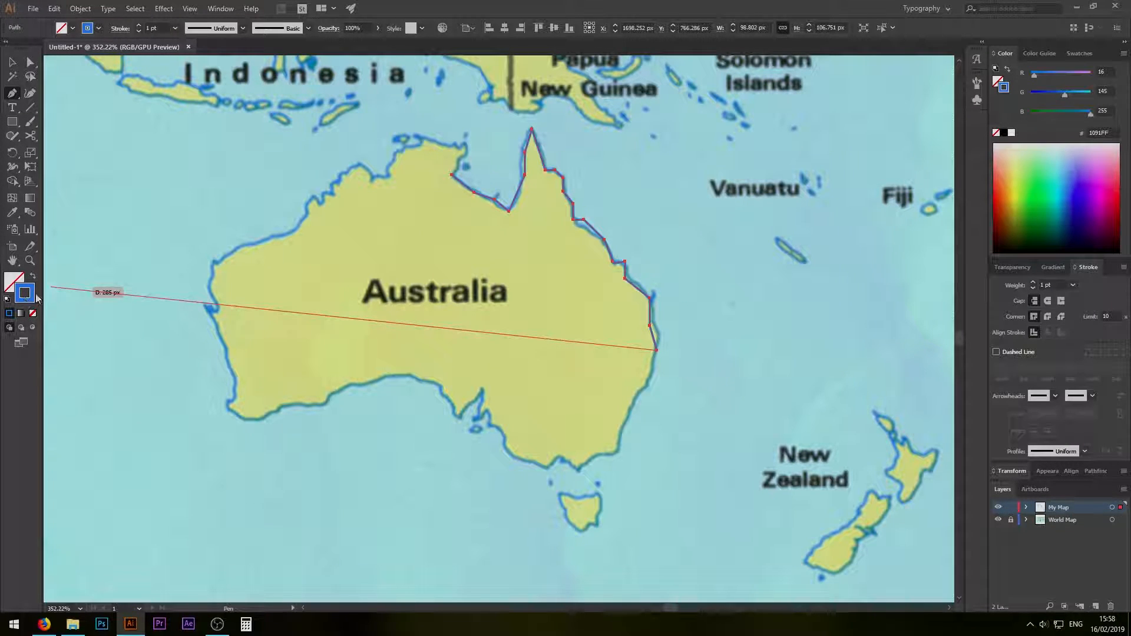
left_click(1005, 132)
Continue the coastline path around Australia's southeastern corner and along the south coast.
left_click(657, 372)
left_click(643, 390)
left_click(629, 407)
left_click(619, 444)
left_click(601, 455)
left_click(579, 469)
left_click(562, 456)
left_click(554, 469)
left_click(511, 457)
left_click(501, 445)
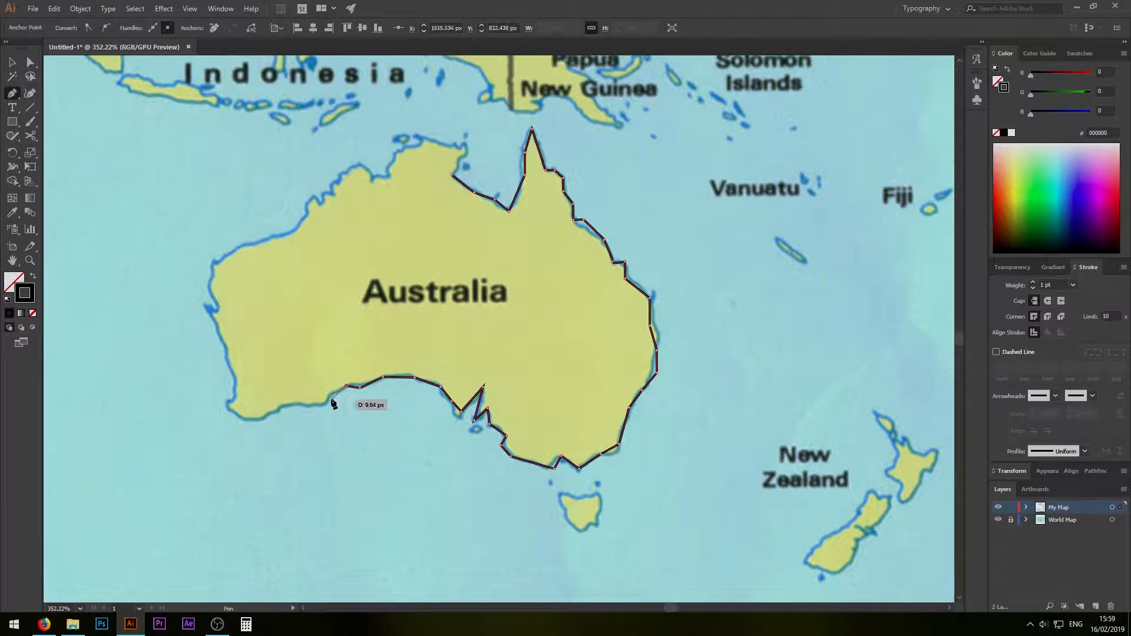
Trace Australia's northwest and north coasts and close the path at its starting point.
left_click(245, 242)
left_click(252, 245)
left_click(296, 229)
left_click(306, 211)
left_click(306, 202)
left_click(313, 191)
left_click(320, 206)
left_click(327, 201)
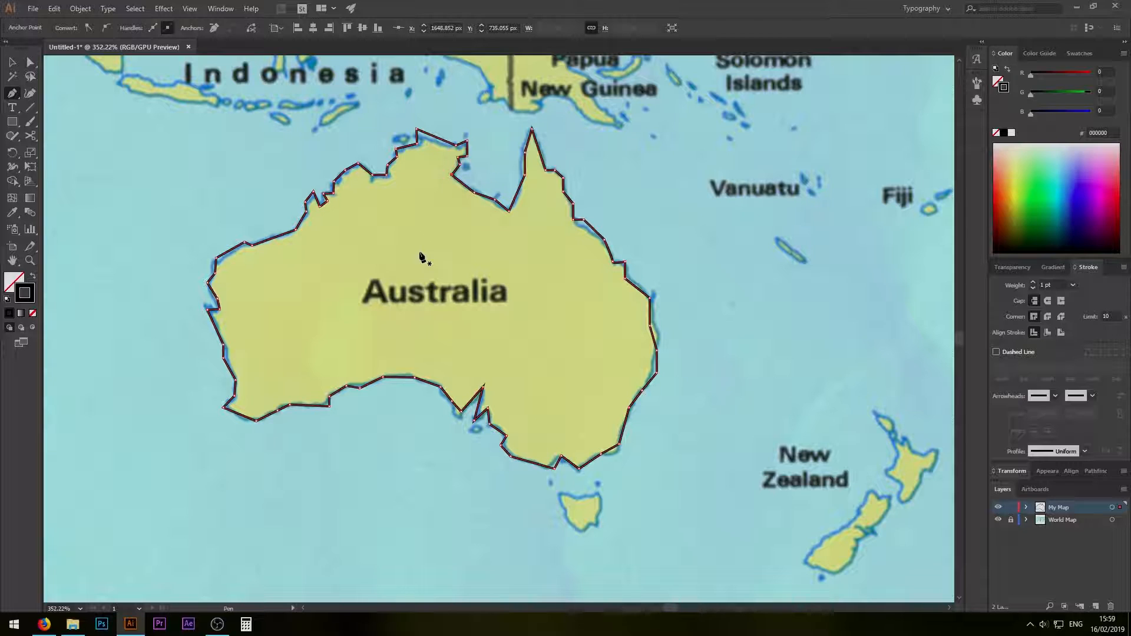
Fill the closed Australia outline with golden yellow (FFE471).
key("v")
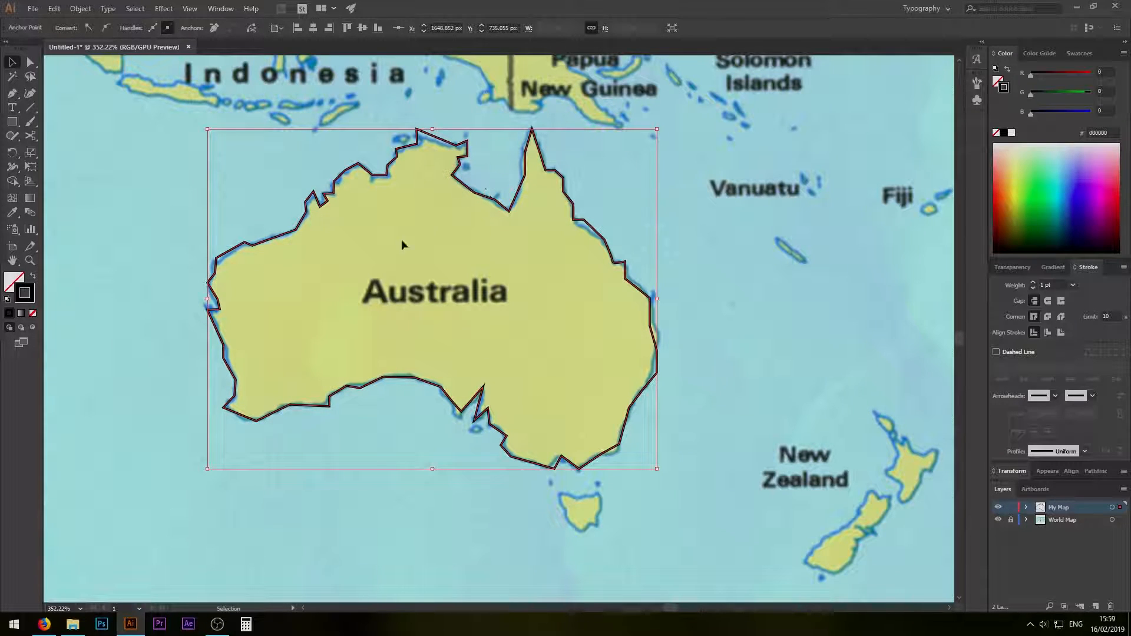
left_click_drag(487, 197, 557, 239)
key("ctrl+z")
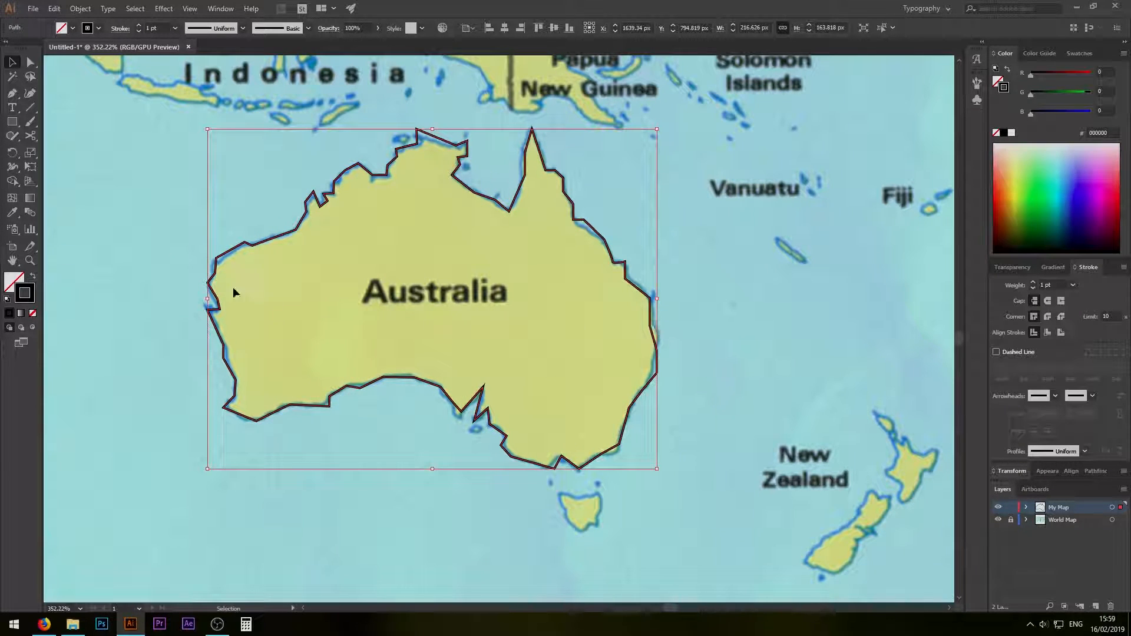
left_click(10, 278)
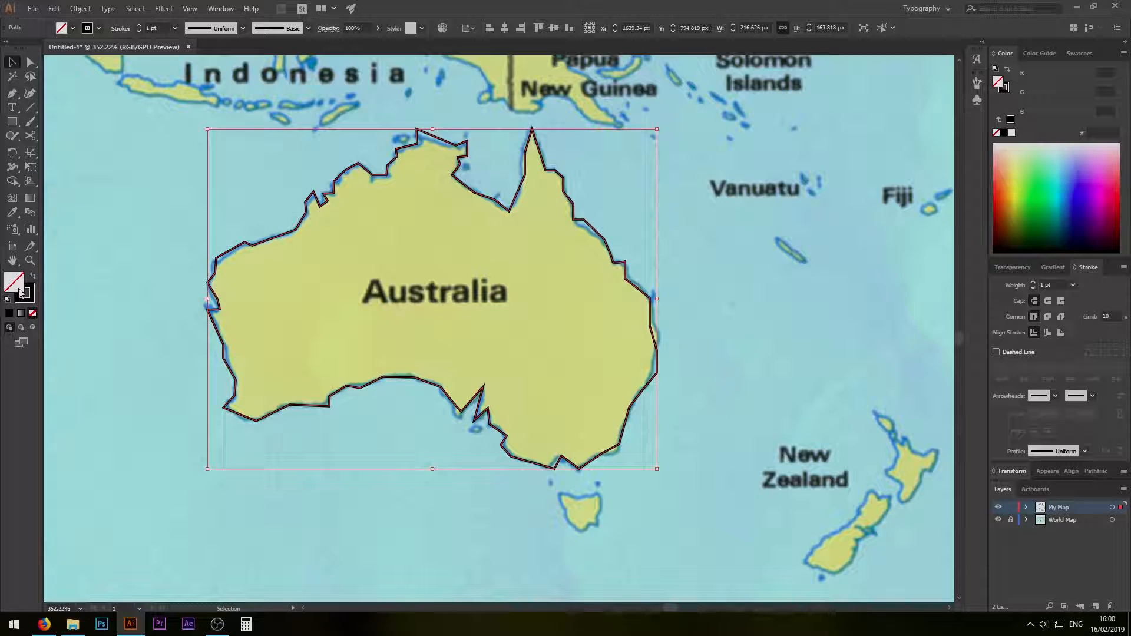
left_click(1014, 170)
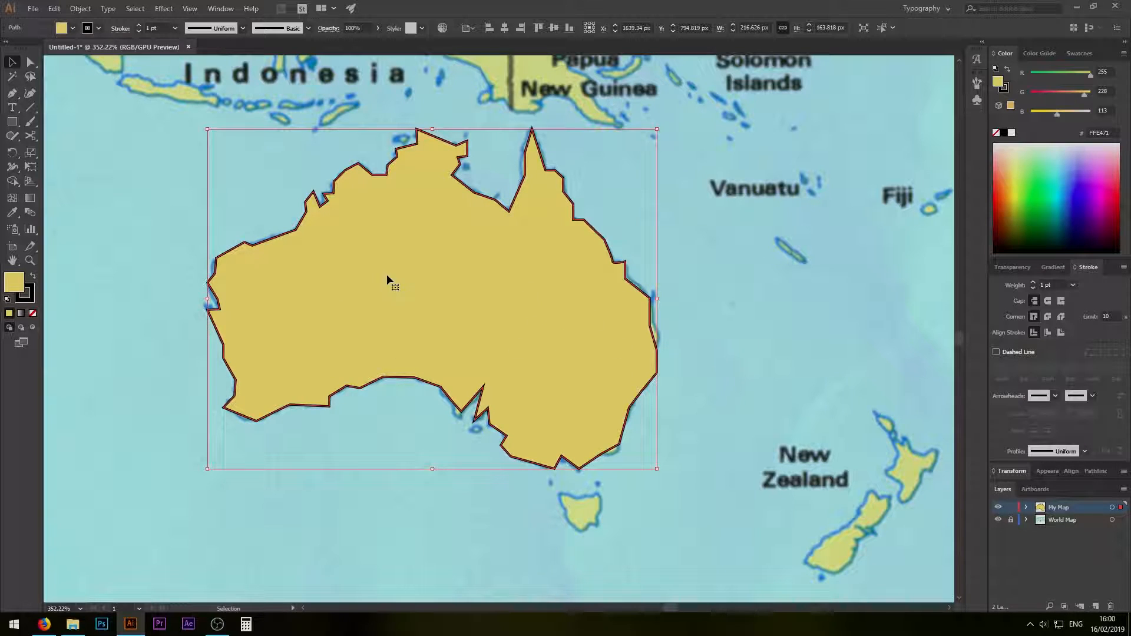
Add the text label "Australia" and place it near the centre of the yellow shape.
left_click(13, 107)
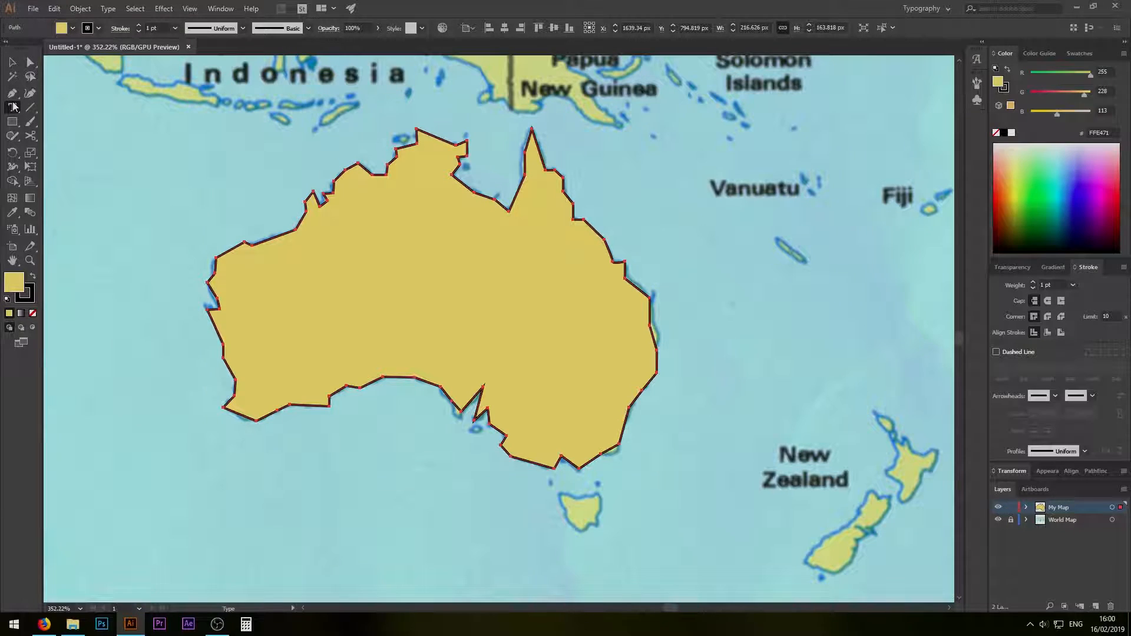
left_click(399, 295)
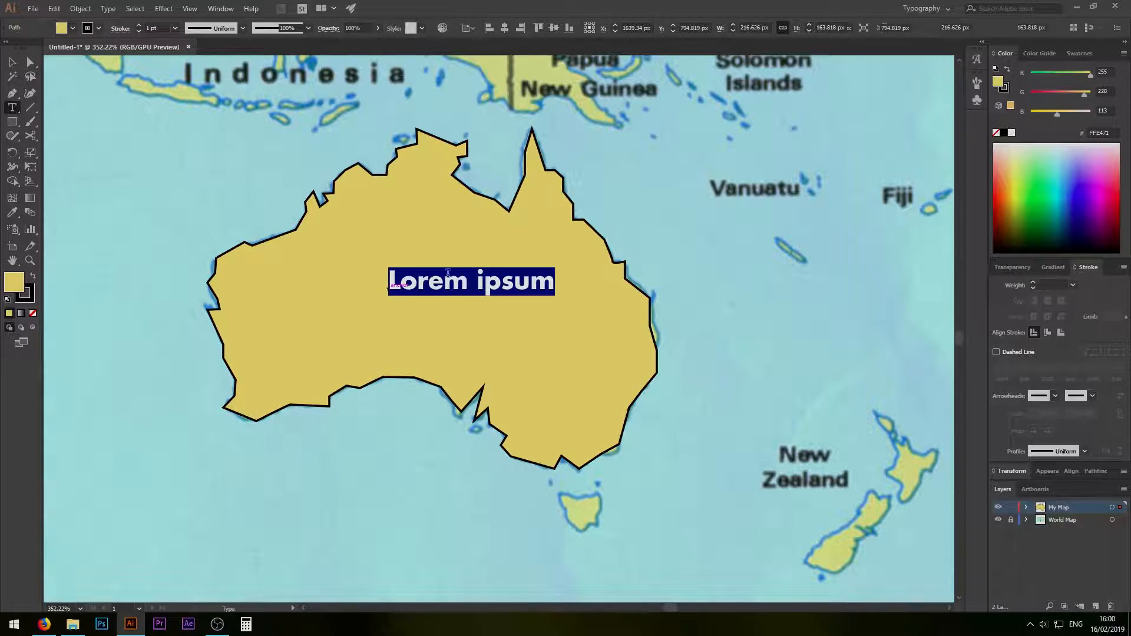
type("Australia")
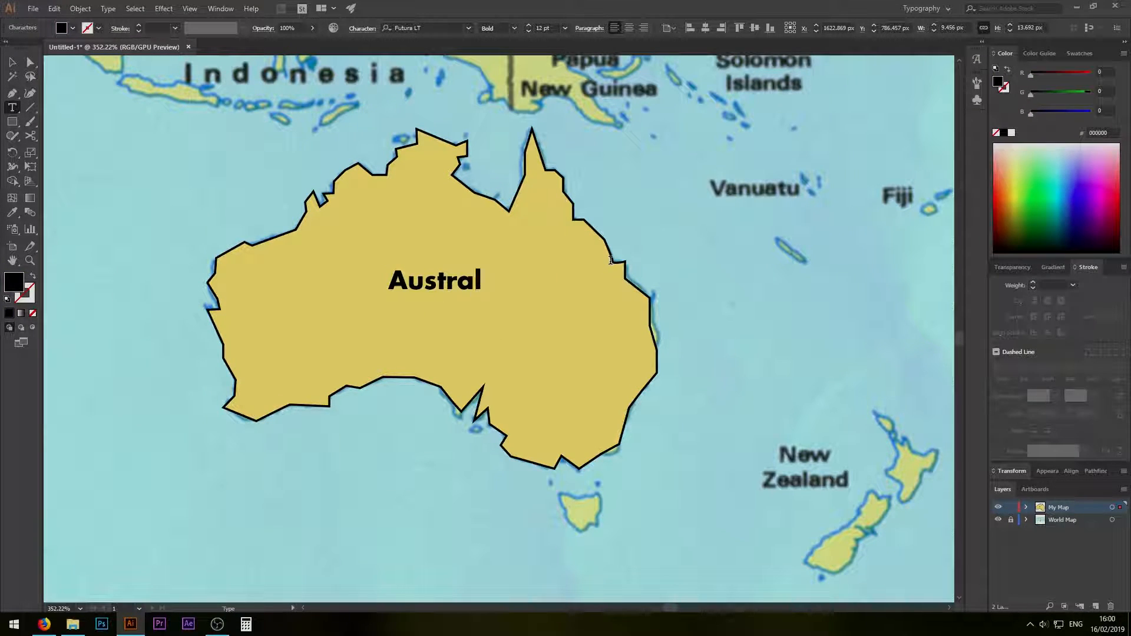
key("Escape")
key("ctrl+shift+a")
left_click_drag(430, 241, 491, 307)
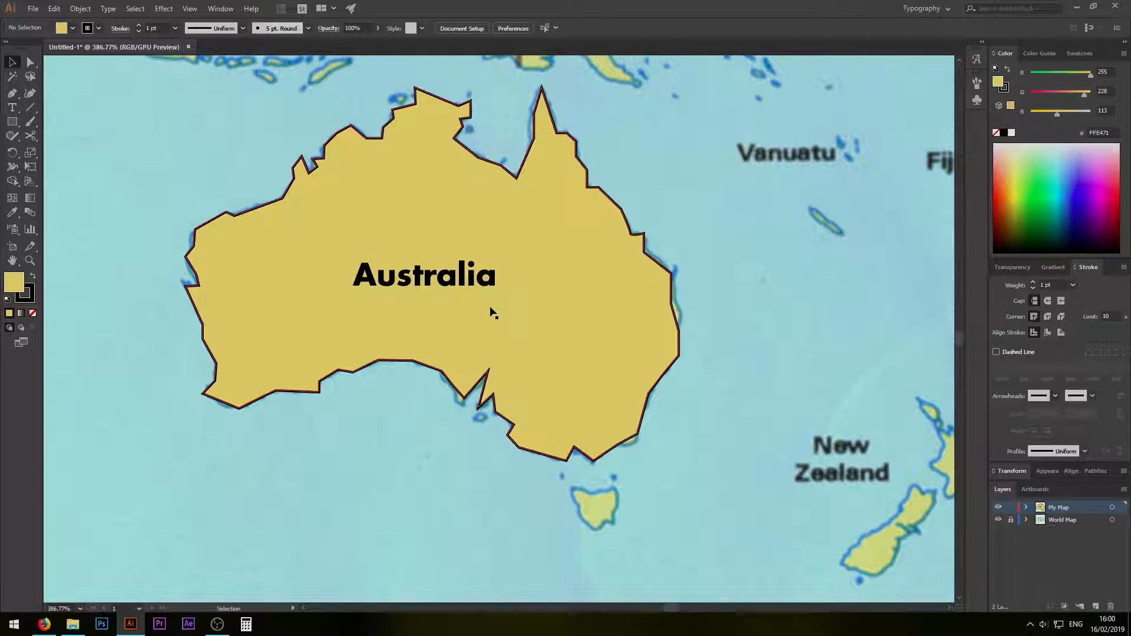
Hide the World Map layer so only the traced Australia shape and its label show.
left_click(997, 521)
left_click_drag(518, 308, 636, 344)
left_click_drag(457, 287, 832, 242)
left_click_drag(732, 268, 276, 192)
left_click_drag(529, 254, 376, 242)
left_click_drag(429, 273, 463, 269)
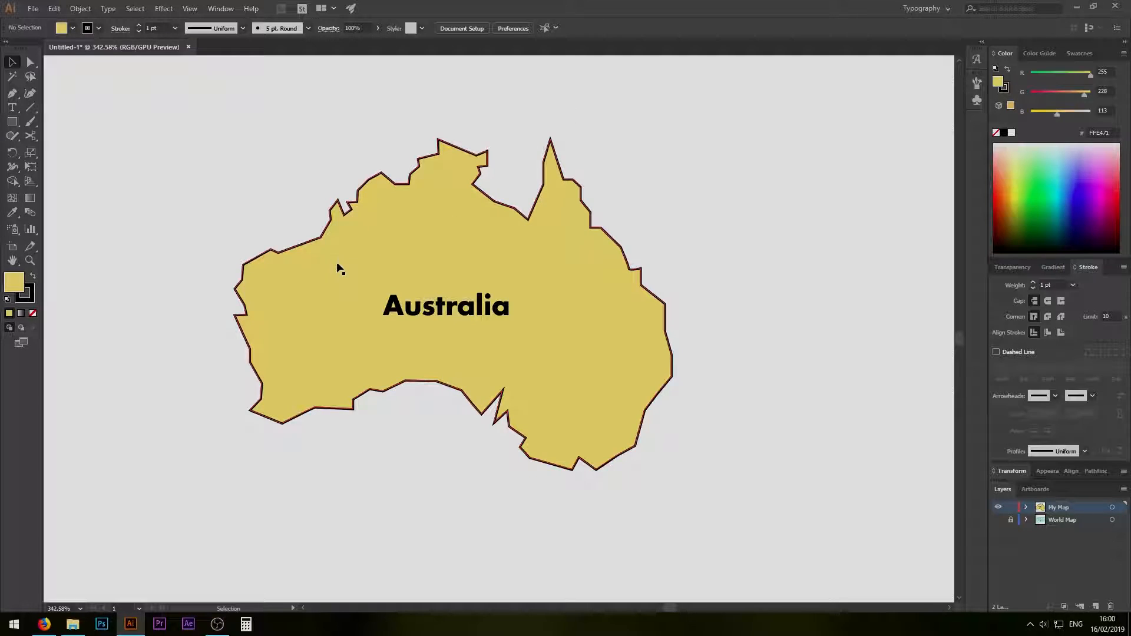
left_click(353, 252)
left_click(695, 203)
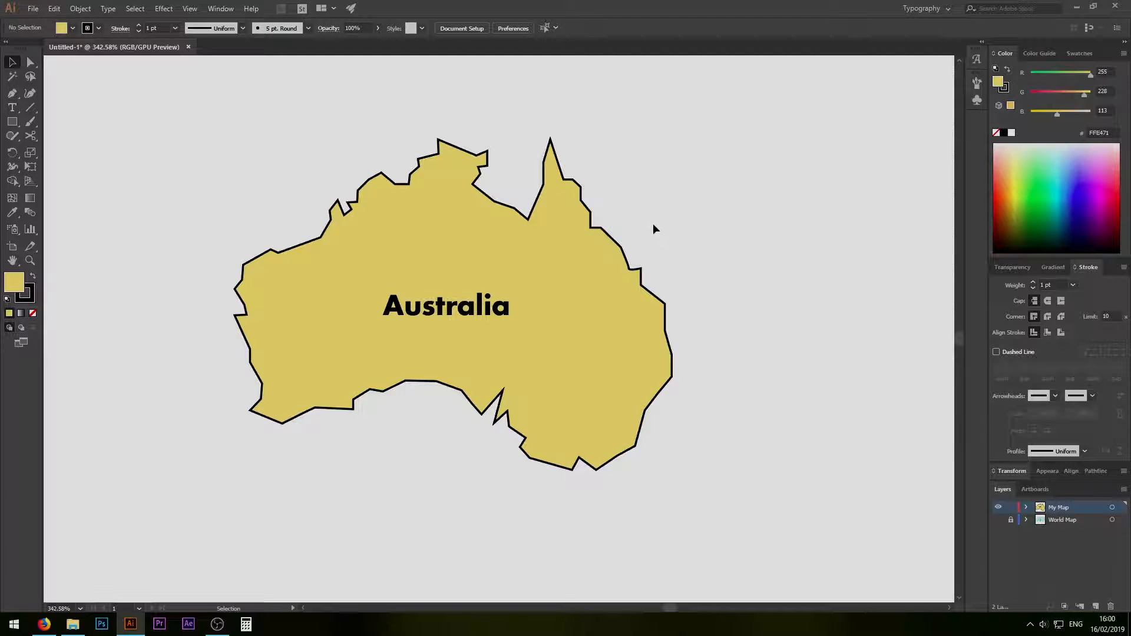
left_click(398, 357)
left_click_drag(435, 355, 436, 366)
left_click(401, 451)
key("ctrl+z")
left_click(400, 427)
key("space")
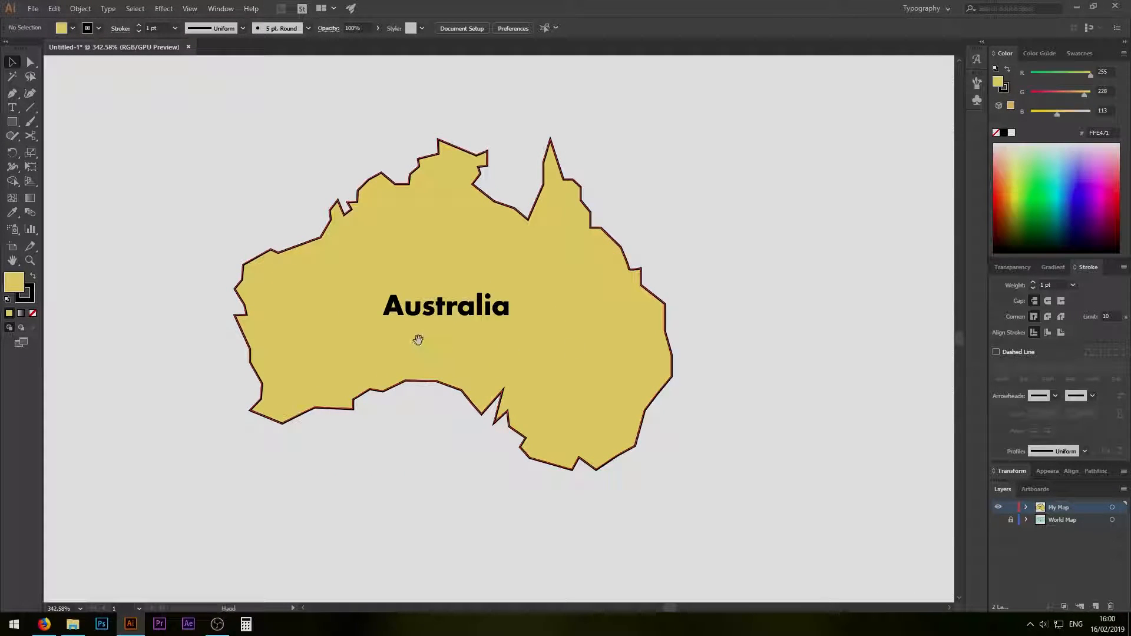
scroll(417, 341, "up", 3)
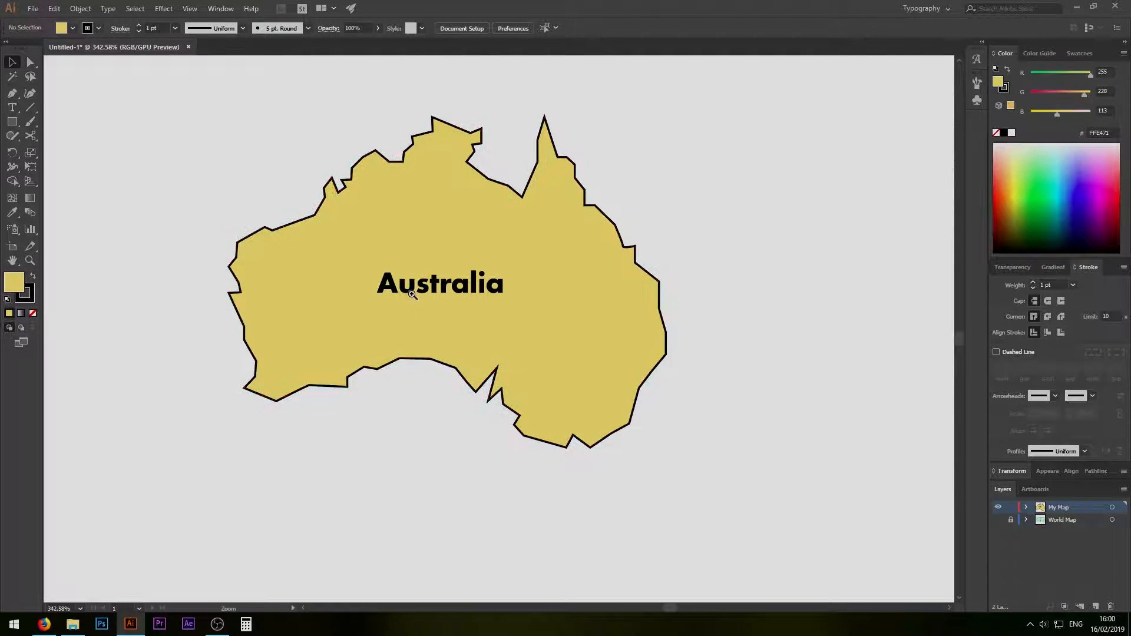
Copy the Australia shape and paste the duplicate in place in front of the original.
left_click(329, 384)
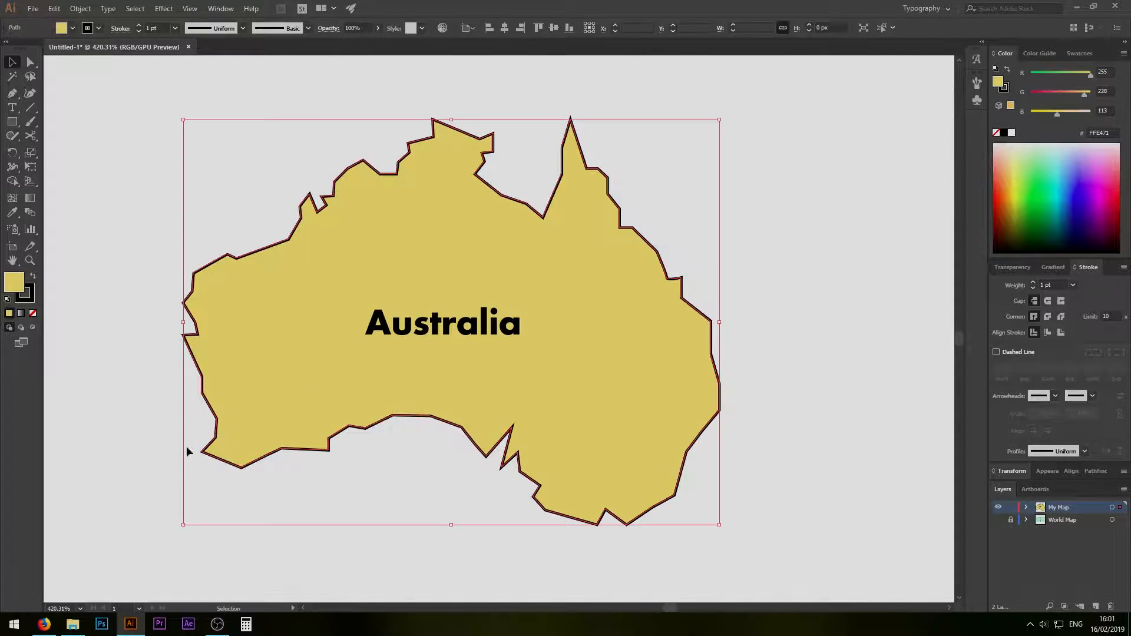
left_click_drag(303, 295, 251, 245)
key("ctrl+z")
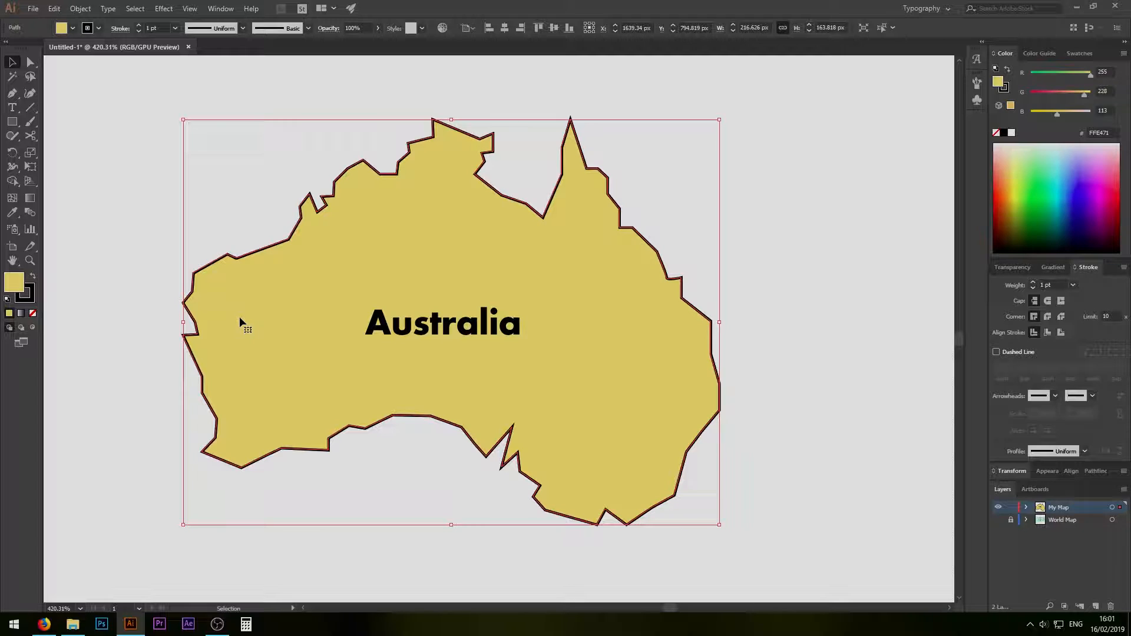
key("ctrl+c")
key("ctrl+f")
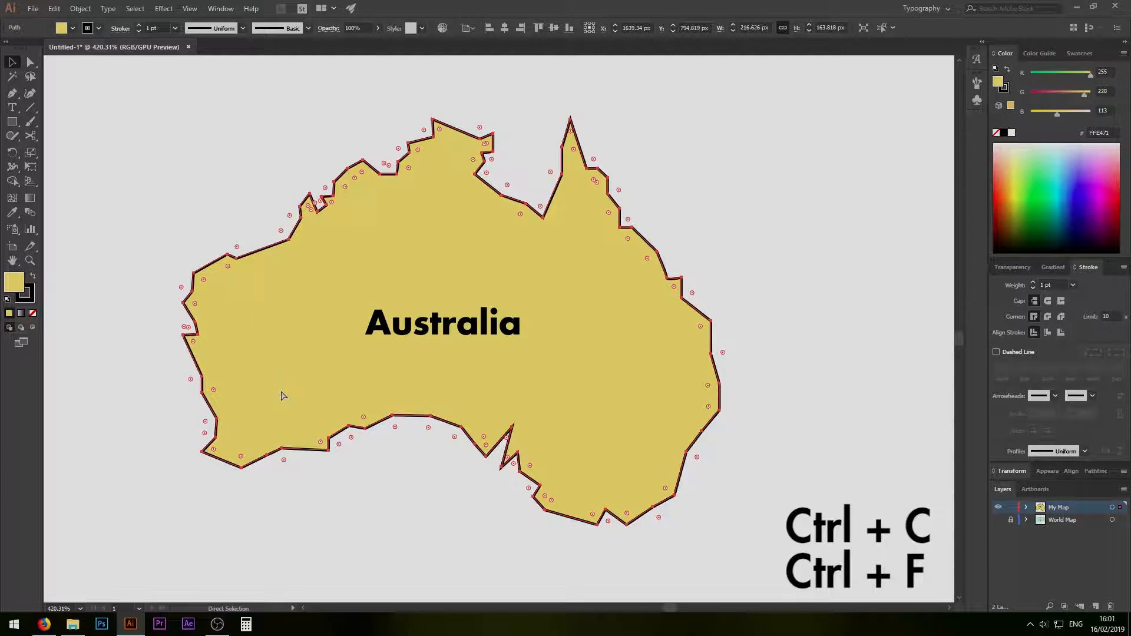
Move the duplicate Australia shape to the right of the original, and undo the move.
key("a")
key("v")
left_click(408, 452)
left_click_drag(423, 257, 755, 257)
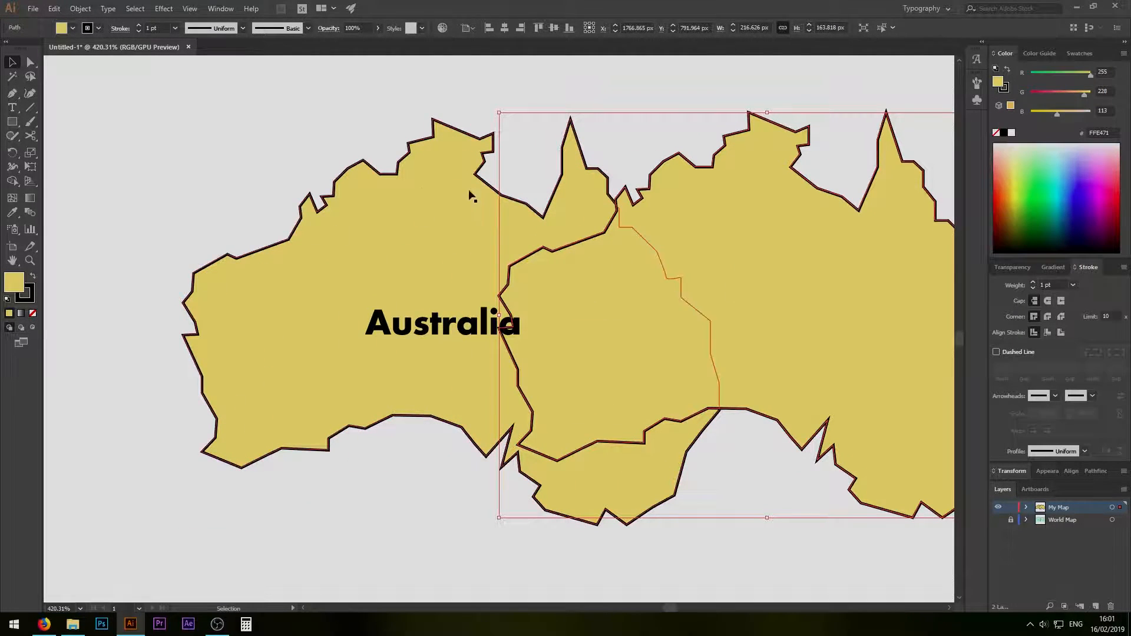
key("a")
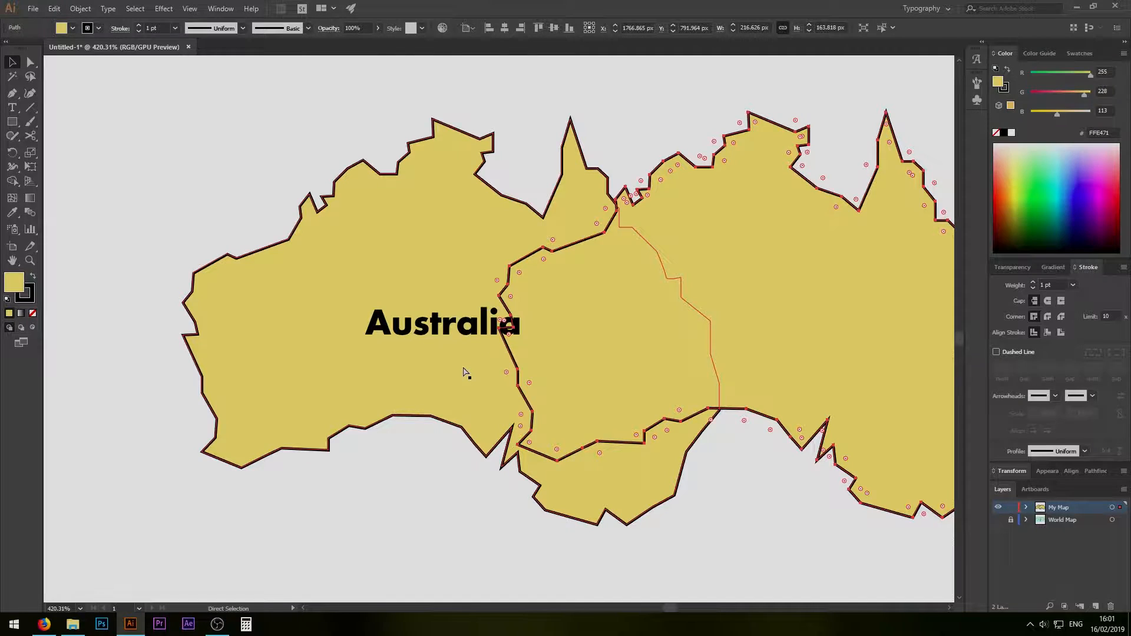
key("ctrl+z")
key("v")
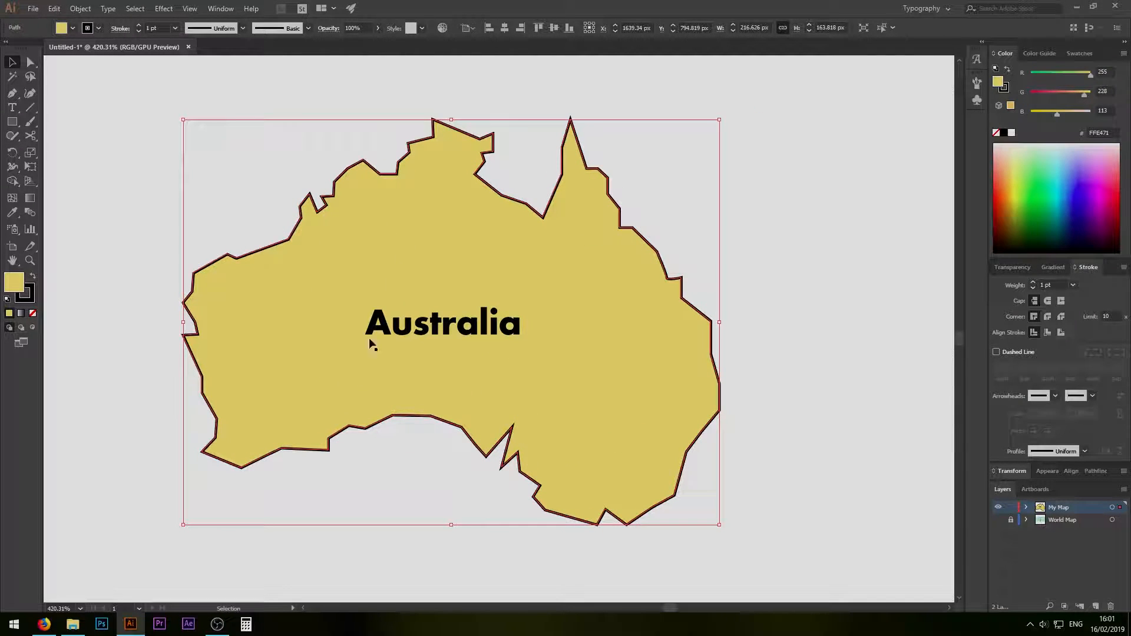
Select the upper copy of the Australia shape and lock it.
left_click(144, 501)
left_click(256, 404)
key("ctrl+2")
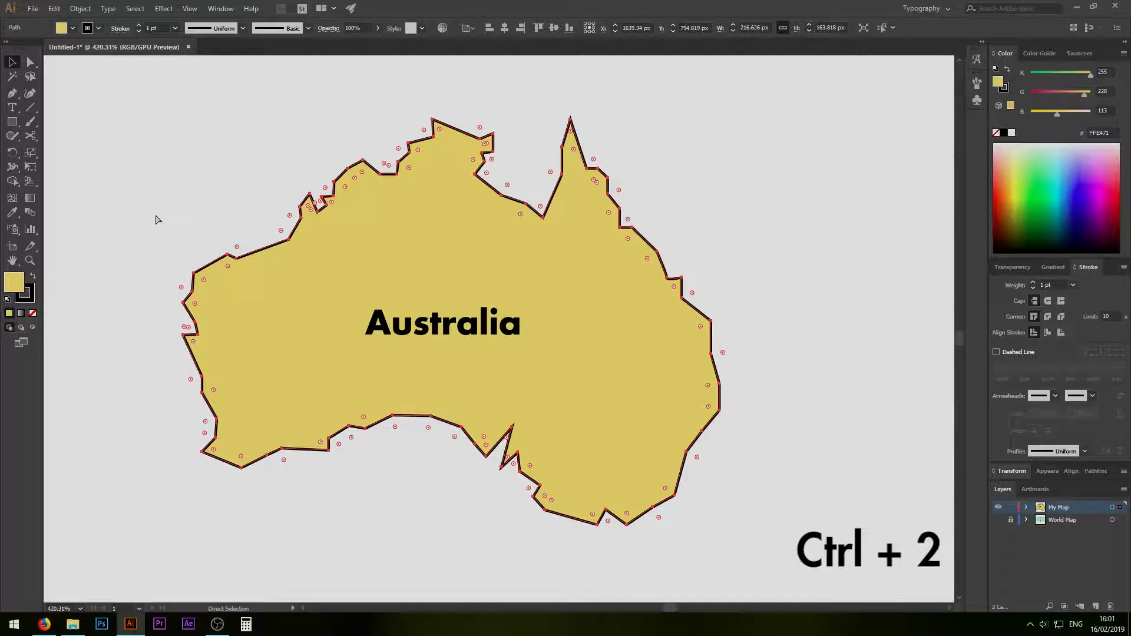
key("ctrl+2")
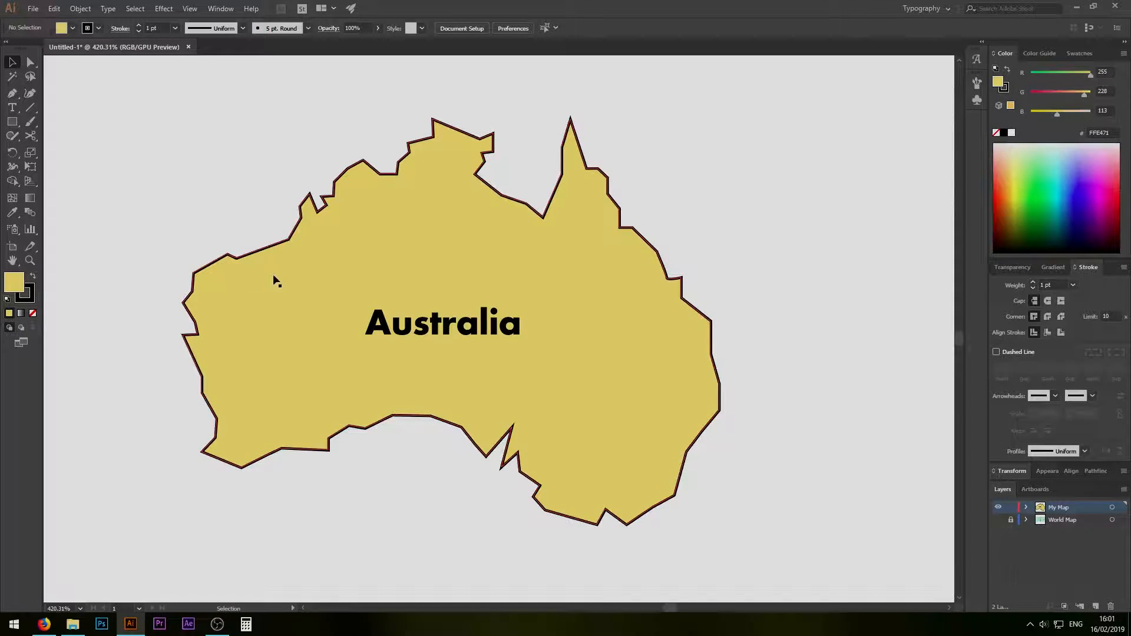
left_click(321, 298)
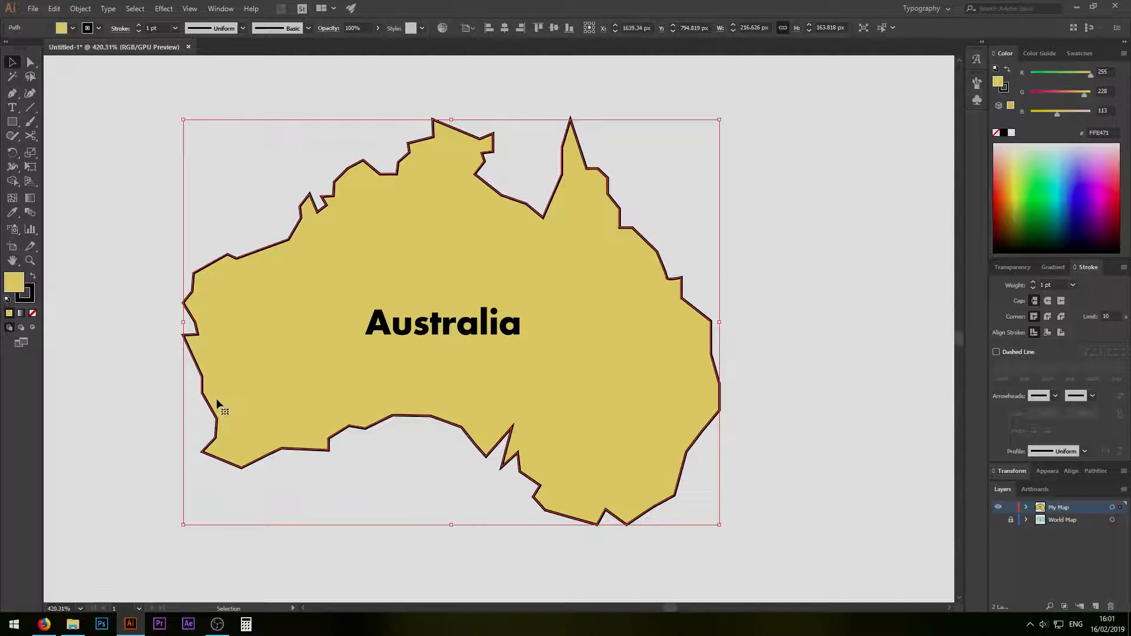
left_click_drag(380, 270, 303, 305)
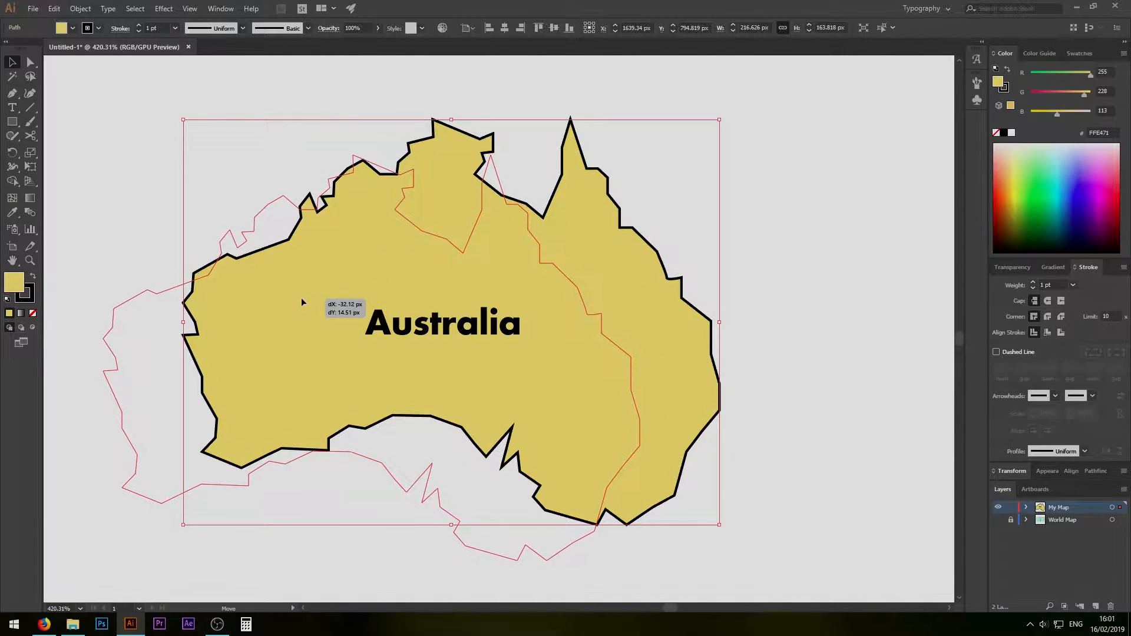
key("a")
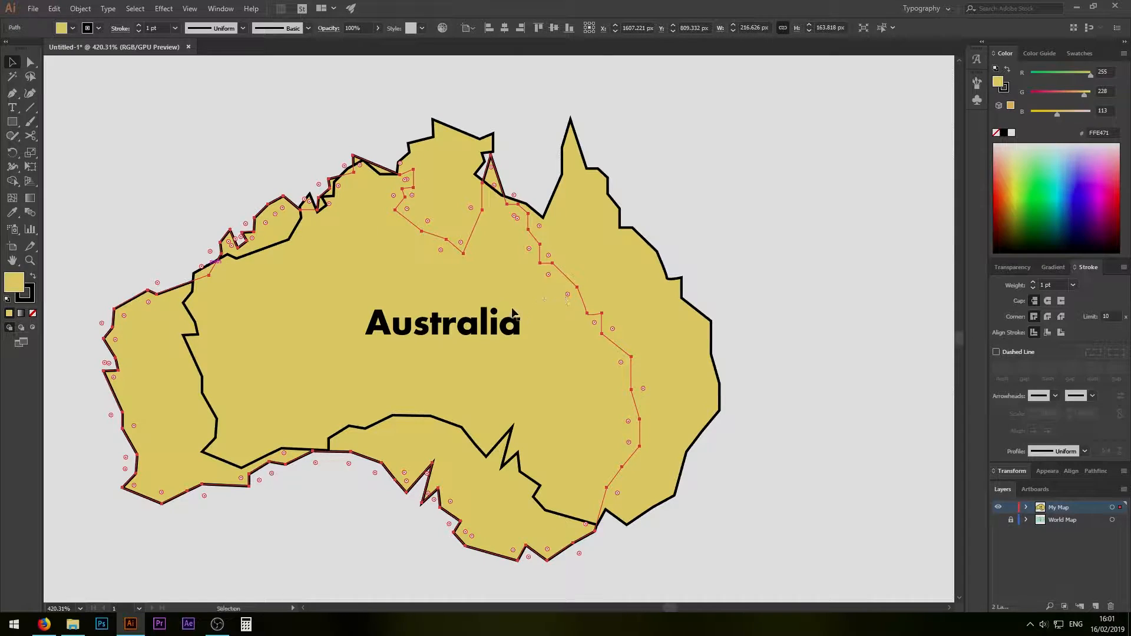
key("v")
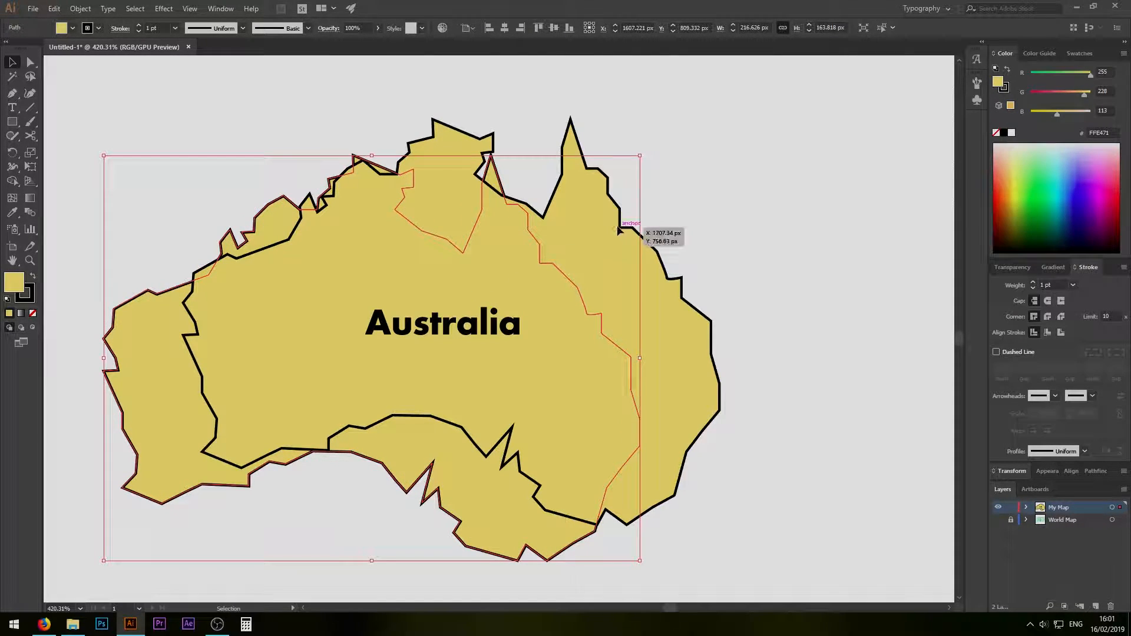
left_click_drag(616, 225, 617, 225)
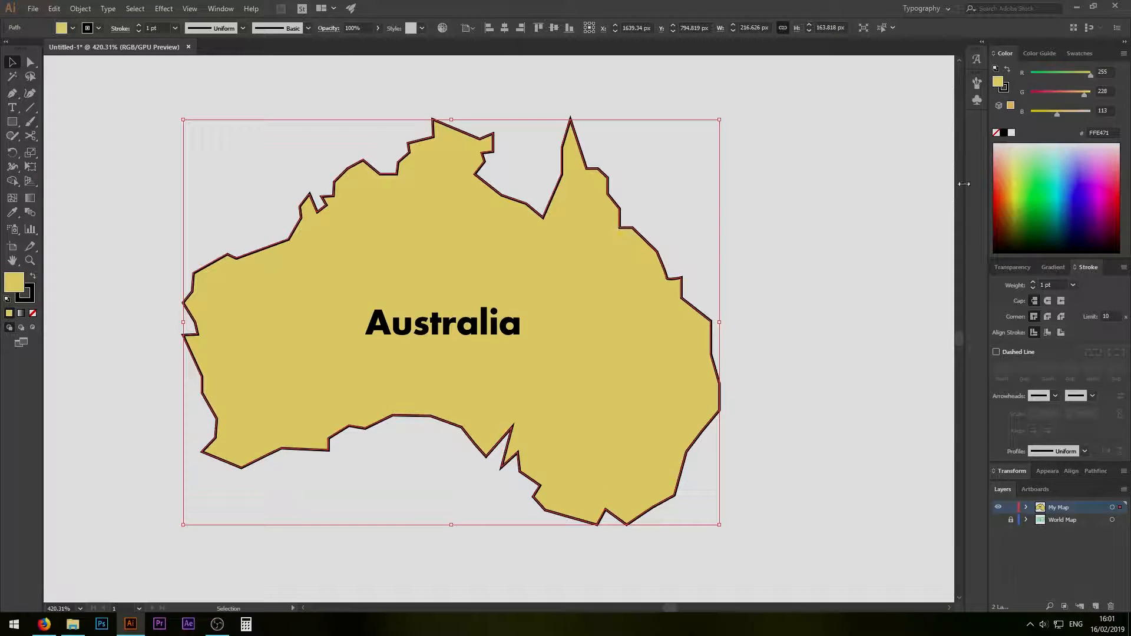
Fill the unlocked lower copy of Australia with black, and undo a trial move of it.
left_click(1003, 135)
left_click_drag(401, 215, 294, 279)
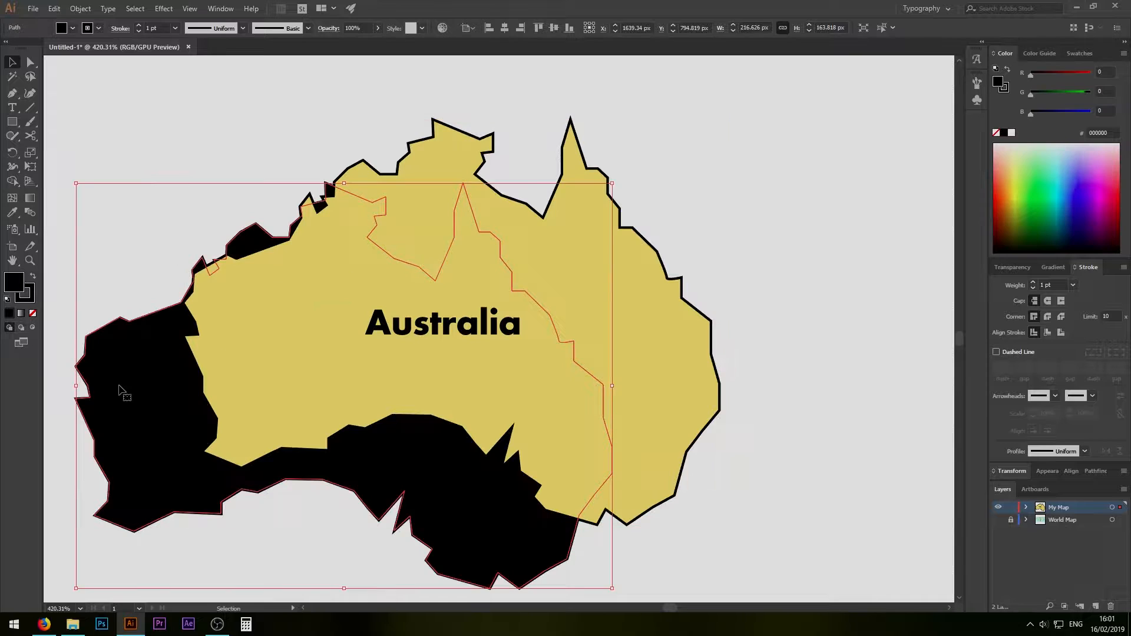
key("ctrl+z")
Nudge the black Australia copy down 2 px so it forms a shadow below the locked yellow shape.
left_click_drag(480, 336, 474, 298)
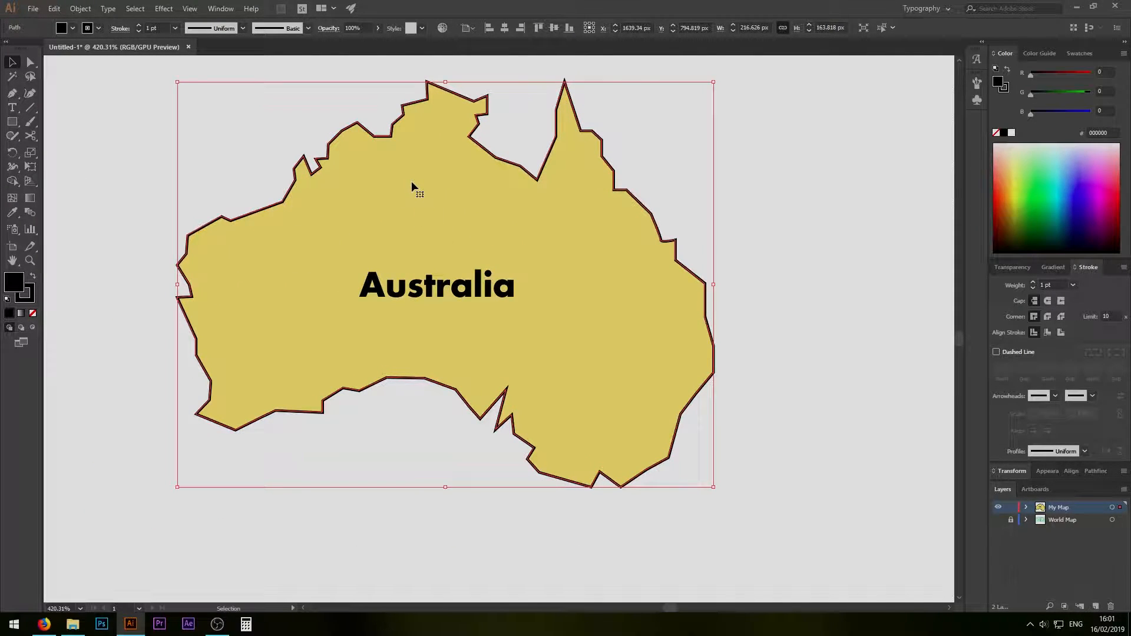
key("Down")
key("Down")
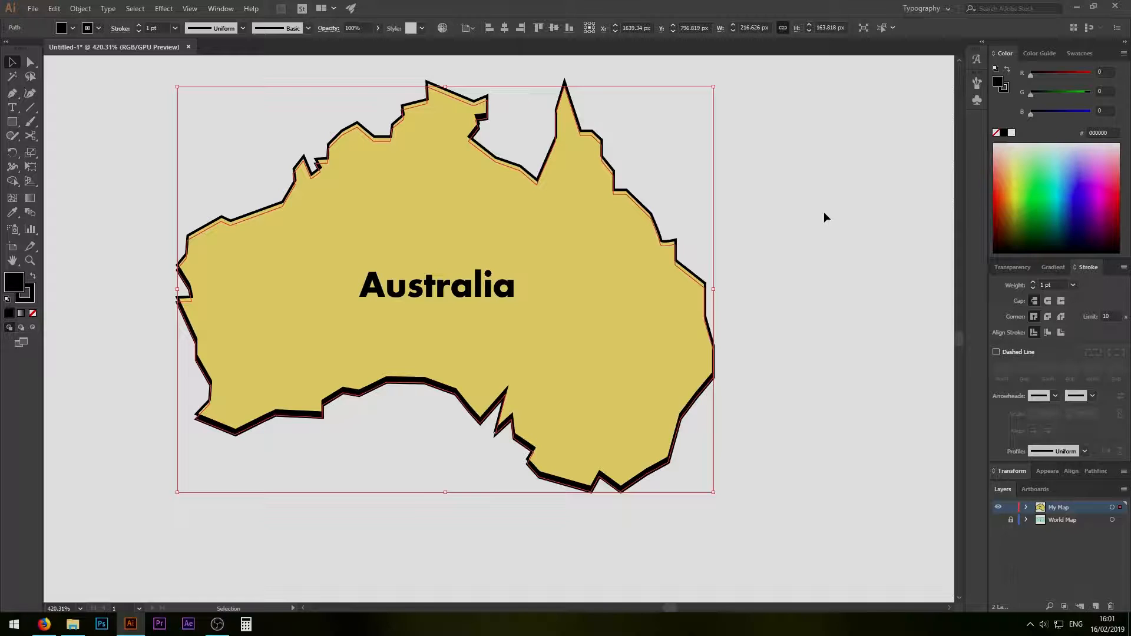
left_click(380, 420)
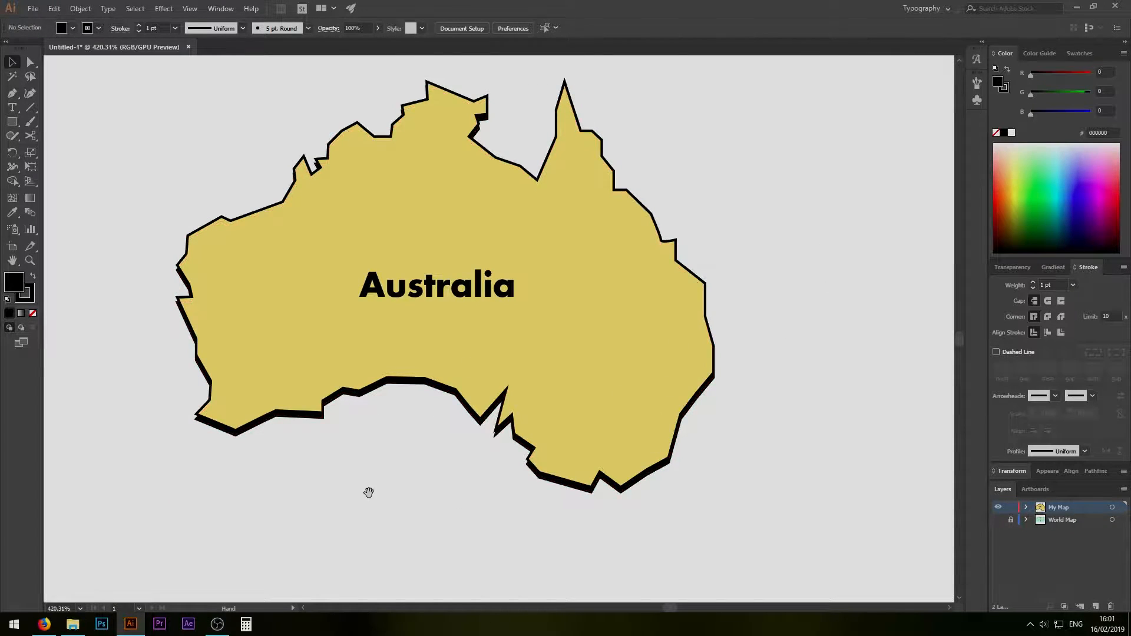
scroll(467, 430, "down", 2)
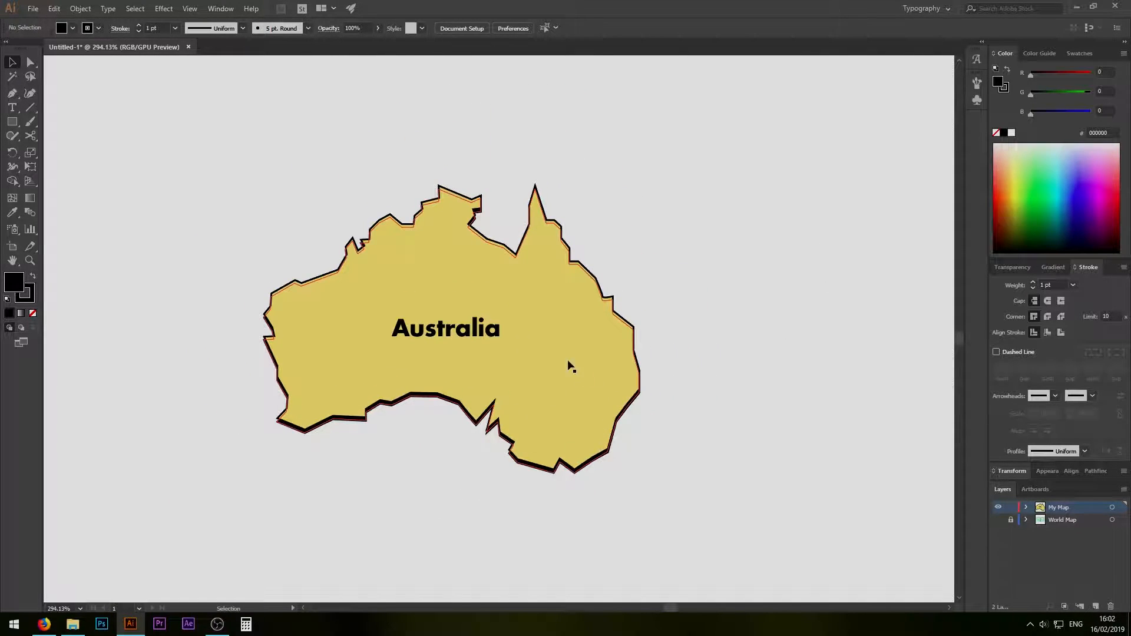
left_click(501, 321)
left_click(239, 377)
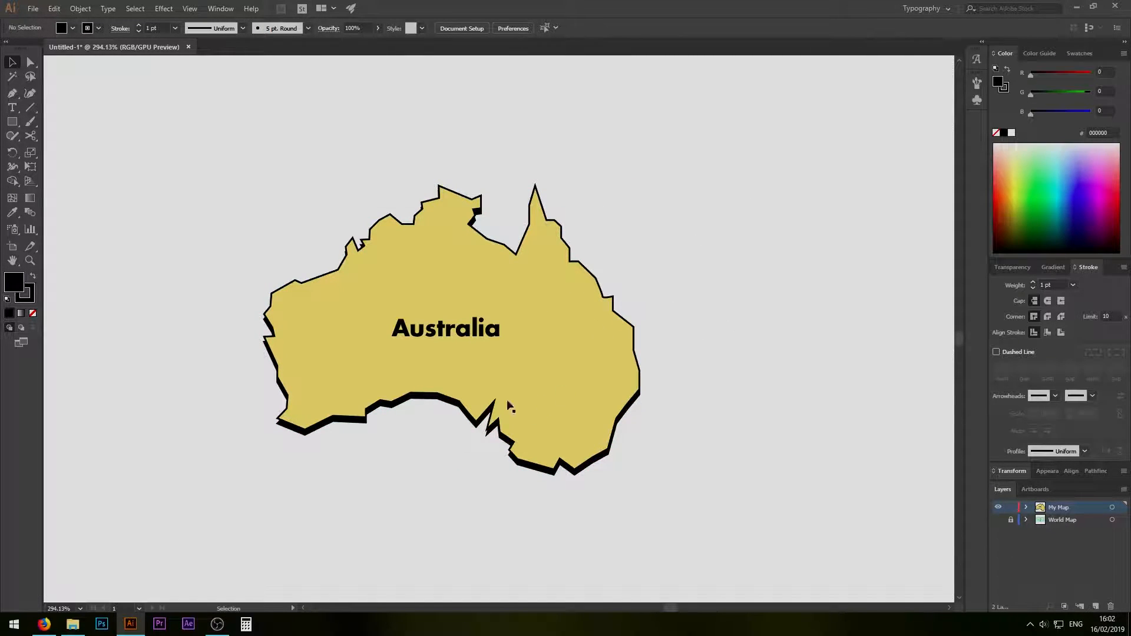
Offset the black shadow copy a further 1 px down and 1 px to the right, and deselect it.
left_click(560, 305)
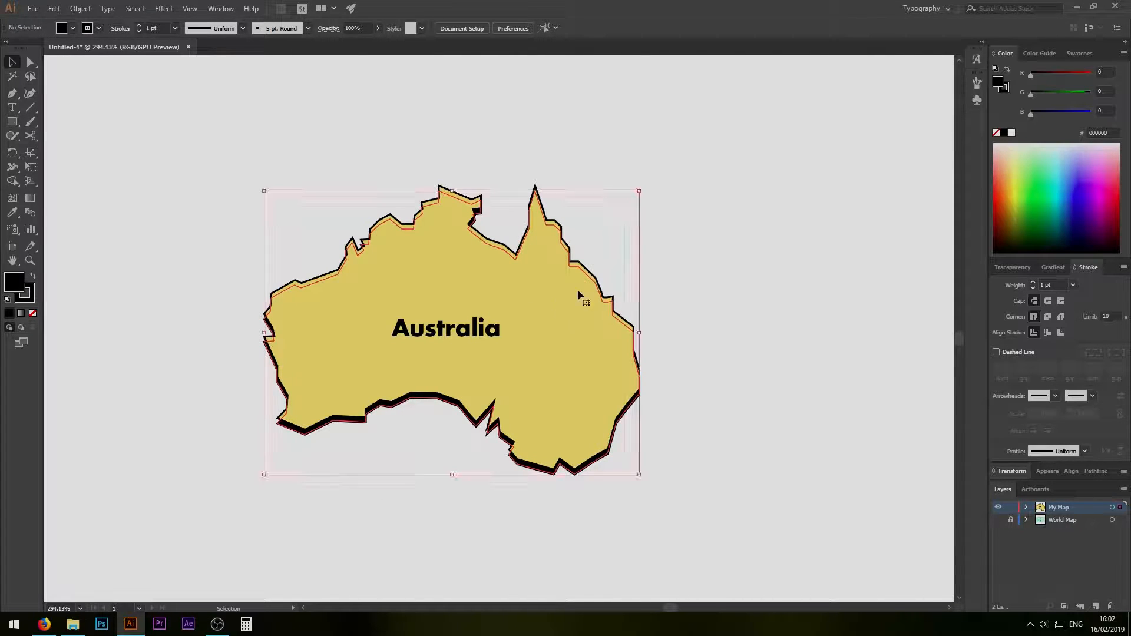
key("Right")
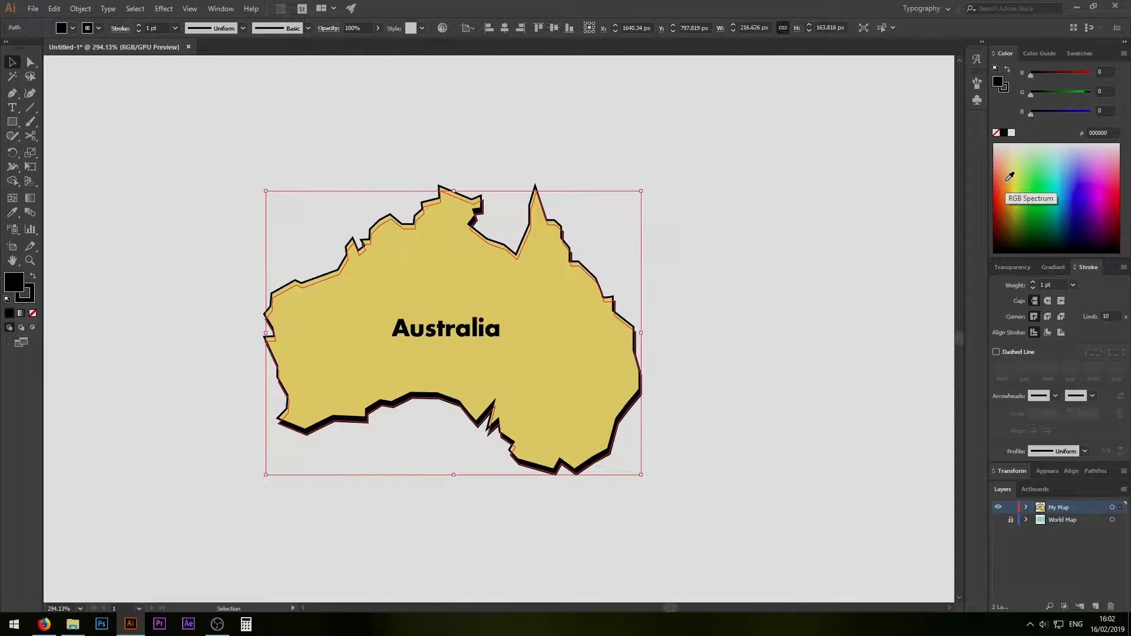
left_click(731, 312)
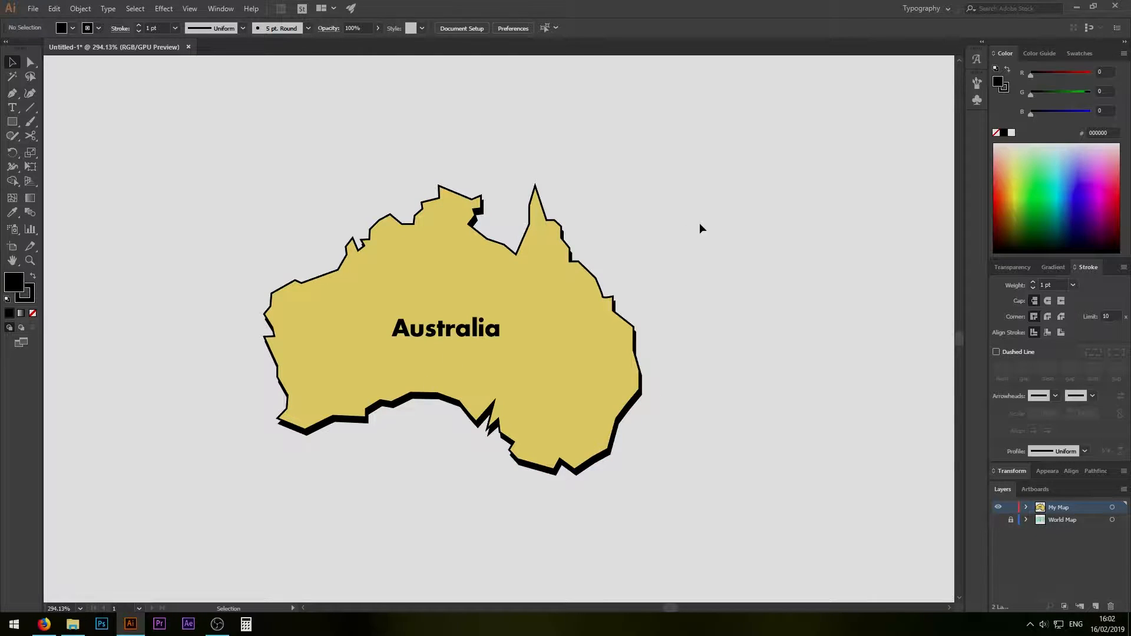
left_click_drag(440, 493, 416, 429)
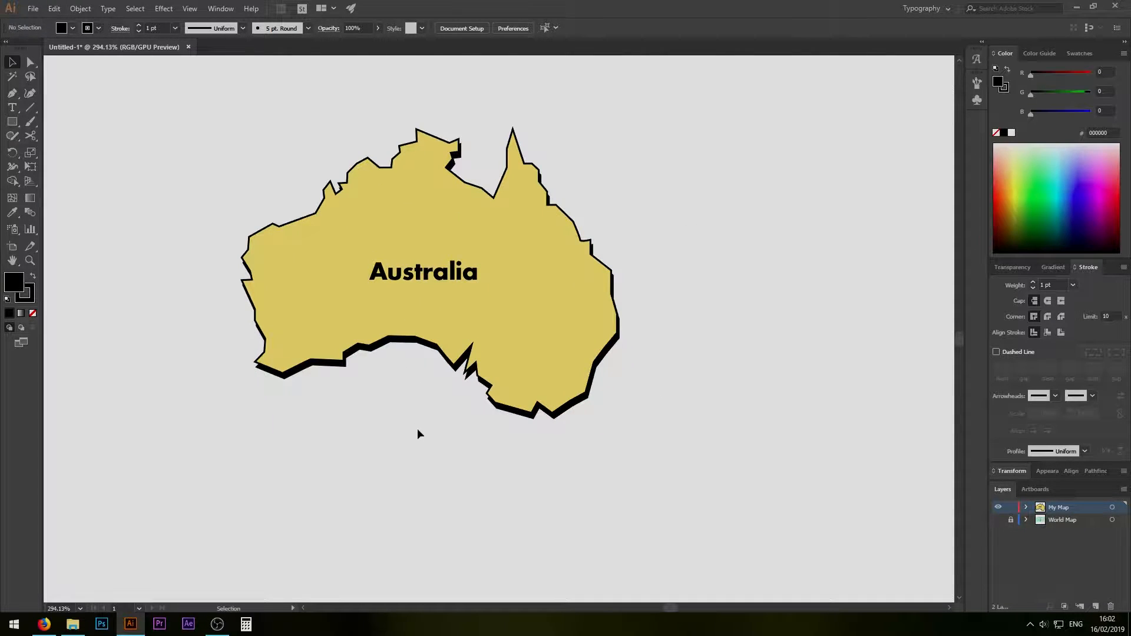
Draw a strokeless black square of about 3.4 px over the shadow gap at the notch in the south coast.
mouse_move(465, 366)
left_mouse_down()
mouse_move(492, 366)
mouse_move(477, 351)
left_mouse_up()
key("m")
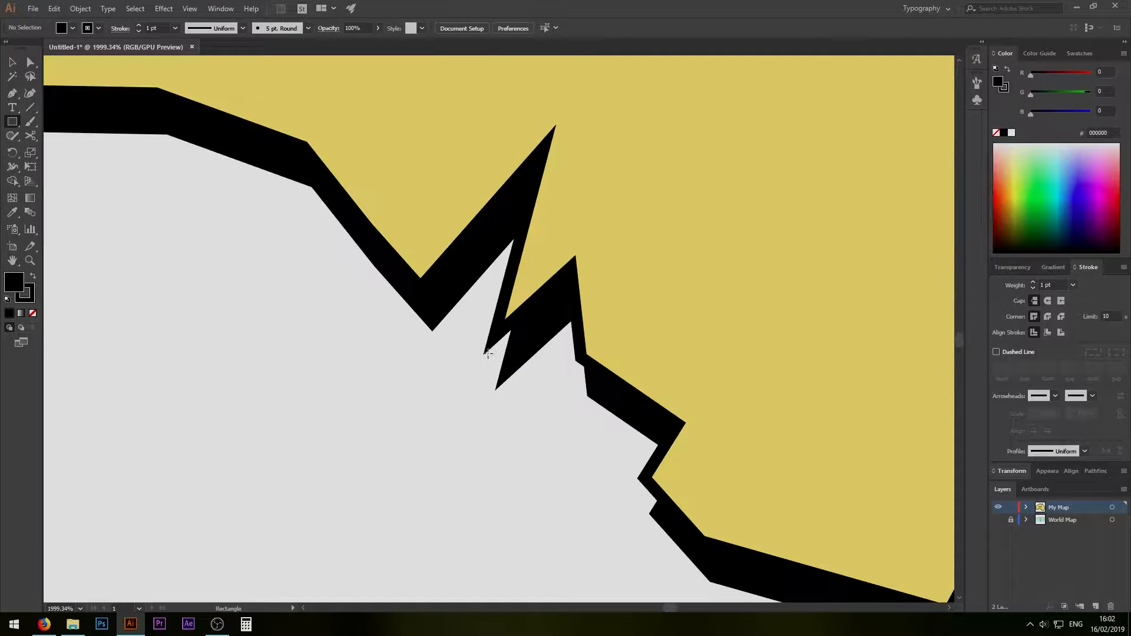
mouse_move(488, 346)
left_mouse_down()
mouse_move(506, 380)
mouse_move(528, 386)
left_mouse_up()
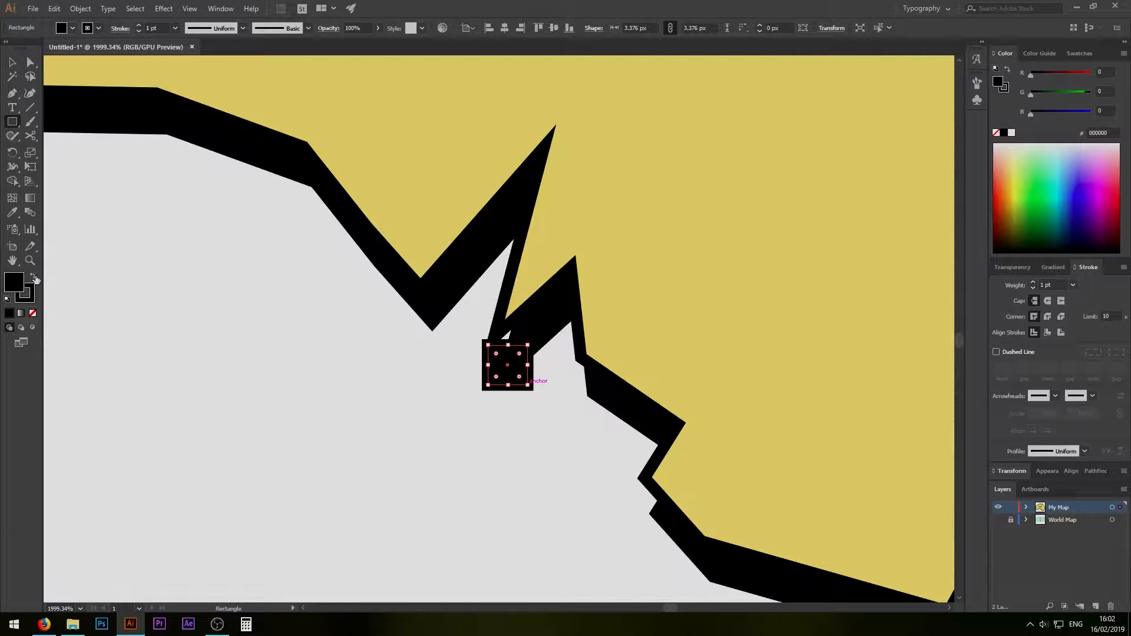
left_click(33, 313)
Reshape the black square by moving its corner anchors onto the shadow's edges so the south coast gap is filled cleanly.
key("a")
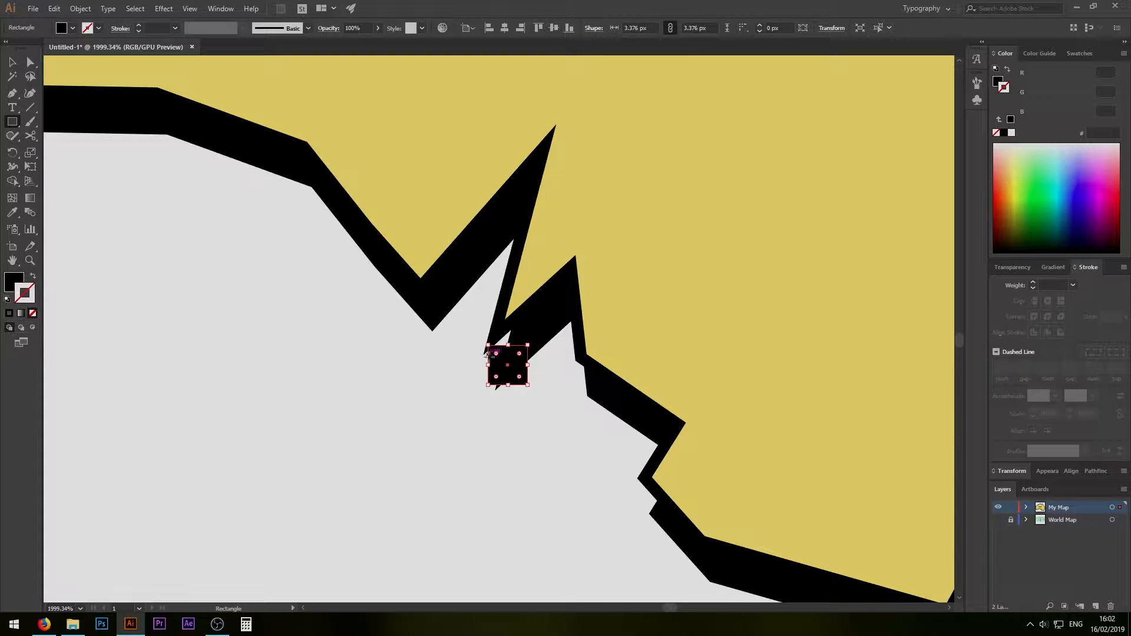
left_click(497, 370)
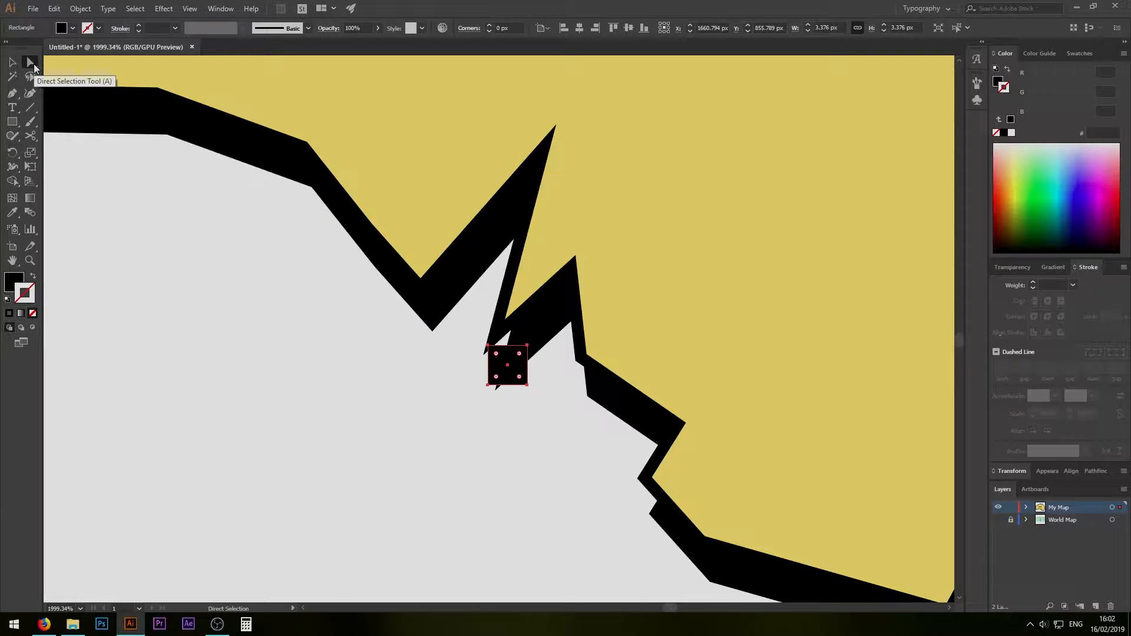
mouse_move(488, 347)
left_mouse_down()
mouse_move(488, 355)
mouse_move(466, 350)
left_mouse_up()
scroll(489, 356, "up", 3)
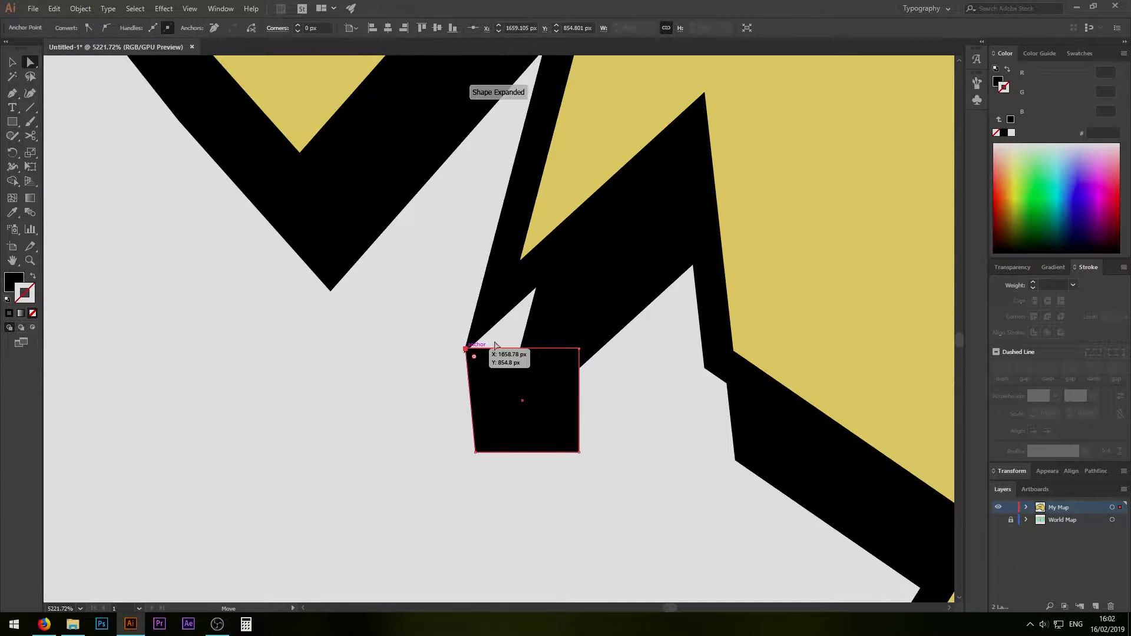
left_click_drag(580, 349, 538, 278)
left_click_drag(580, 452, 556, 380)
left_click_drag(475, 452, 497, 444)
scroll(467, 345, "up", 3)
left_click_drag(462, 362, 461, 361)
scroll(460, 360, "up", 3)
scroll(455, 374, "up", 3)
Draw a small black rectangle over the next gap in the shadow and move its corner anchor onto the outline.
scroll(464, 377, "down", 10)
scroll(425, 131, "up", 5)
key("m")
mouse_move(414, 253)
left_mouse_down()
mouse_move(432, 288)
mouse_move(436, 252)
left_mouse_up()
key("a")
scroll(416, 252, "up", 2)
left_click_drag(417, 181, 411, 182)
Cover a further shadow gap with a black rectangle and align its corner anchors with the surrounding edges.
scroll(454, 294, "down", 8)
scroll(505, 278, "up", 5)
key("m")
left_click_drag(441, 222, 467, 320)
key("a")
mouse_move(466, 223)
left_mouse_down()
mouse_move(467, 295)
mouse_move(455, 276)
mouse_move(518, 260)
left_mouse_up()
key("ctrl+z")
key("a")
left_click_drag(492, 368, 488, 359)
left_click_drag(493, 429, 485, 421)
left_click(547, 330)
left_click_drag(548, 318, 354, 318)
mouse_move(513, 464)
left_mouse_down()
mouse_move(655, 433)
mouse_move(487, 439)
left_mouse_up()
Fill the shadow gap at the step in the southeast coast with a rectangle, reshaping its corners to follow the outline.
key("m")
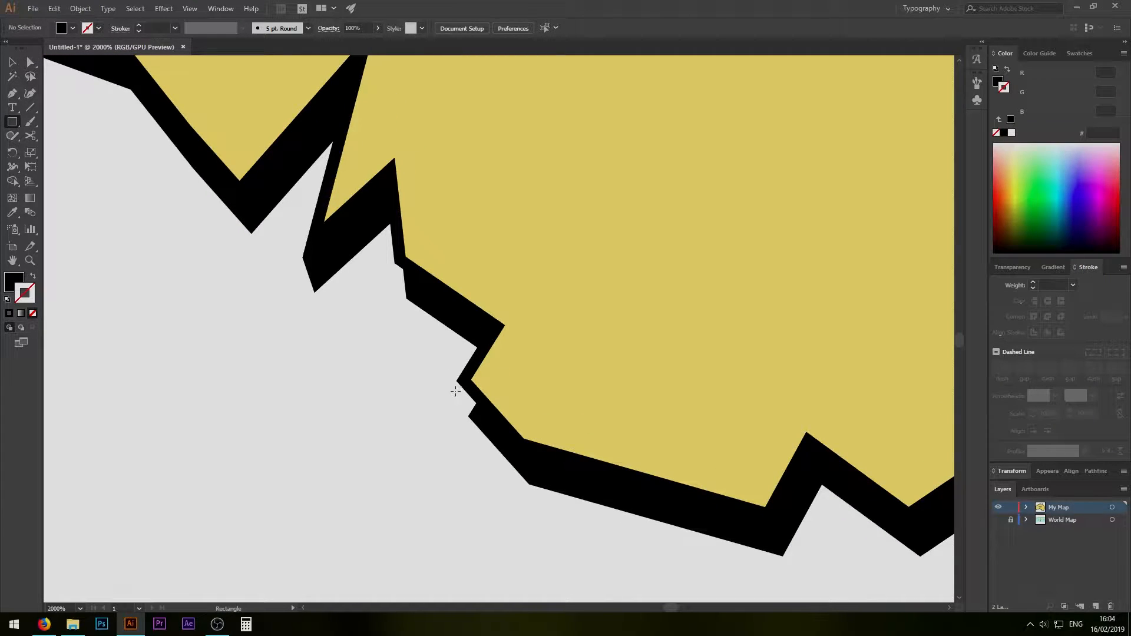
left_click_drag(457, 382, 492, 416)
key("v")
key("ctrl+plus")
key("a")
left_click_drag(481, 329, 493, 328)
left_click_drag(521, 288, 498, 288)
left_click(441, 389)
left_click_drag(460, 436, 590, 391)
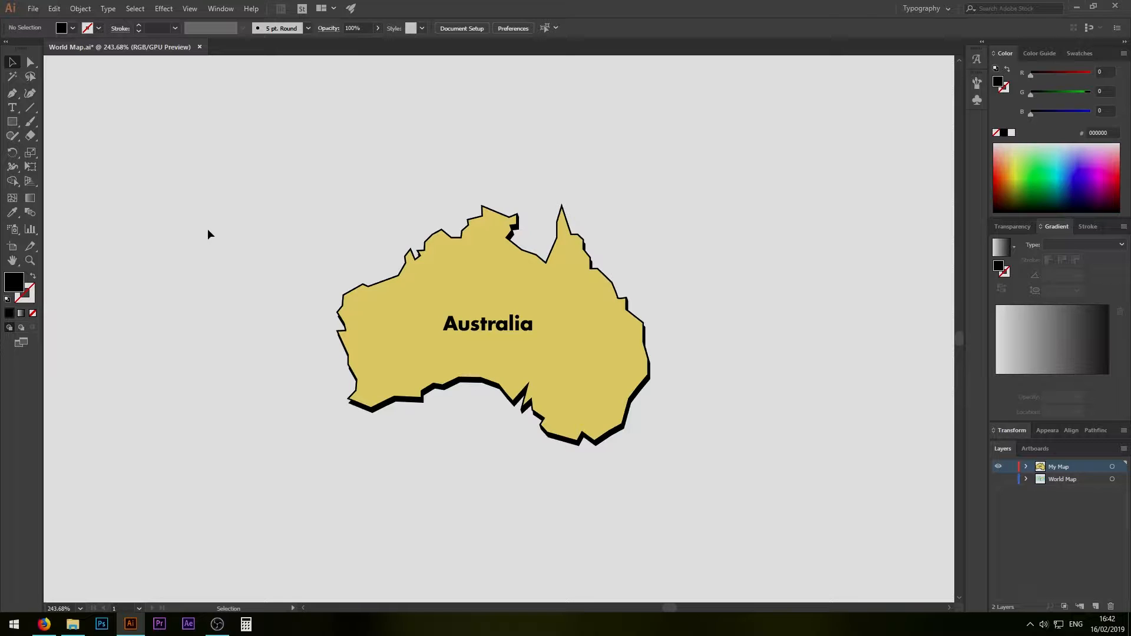
Unlock all locked objects in the document and clear the selection.
left_click(88, 9)
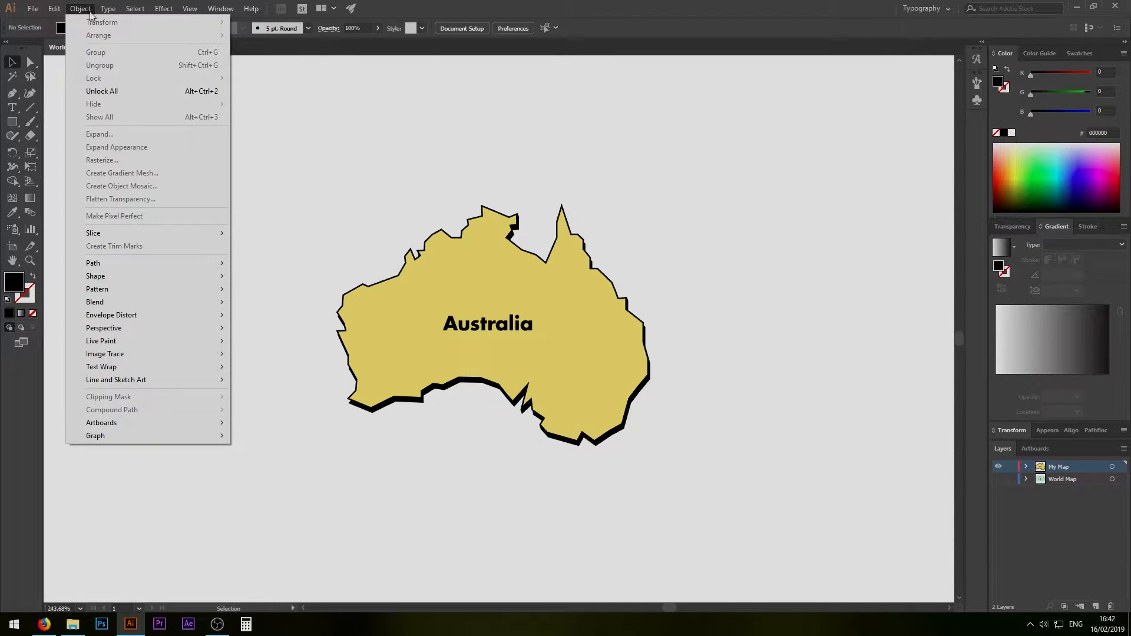
left_click(170, 92)
left_click(242, 137)
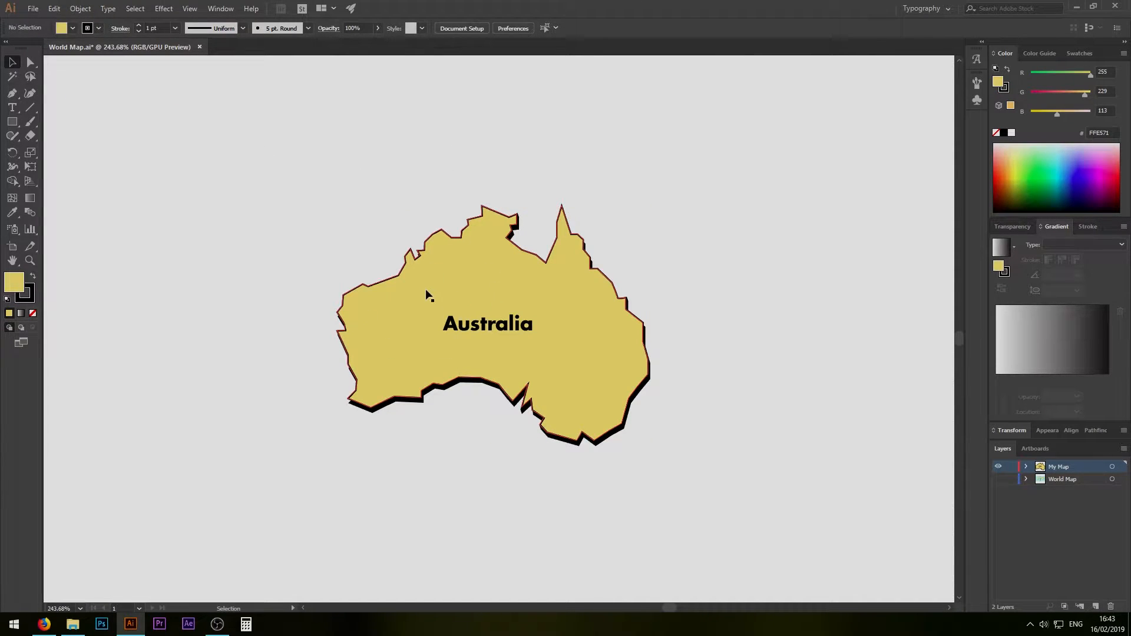
Select the upper yellow Australia shape, keep it in place, and change its fill colour to FFD861.
left_click_drag(429, 289, 480, 218)
key("ctrl+z")
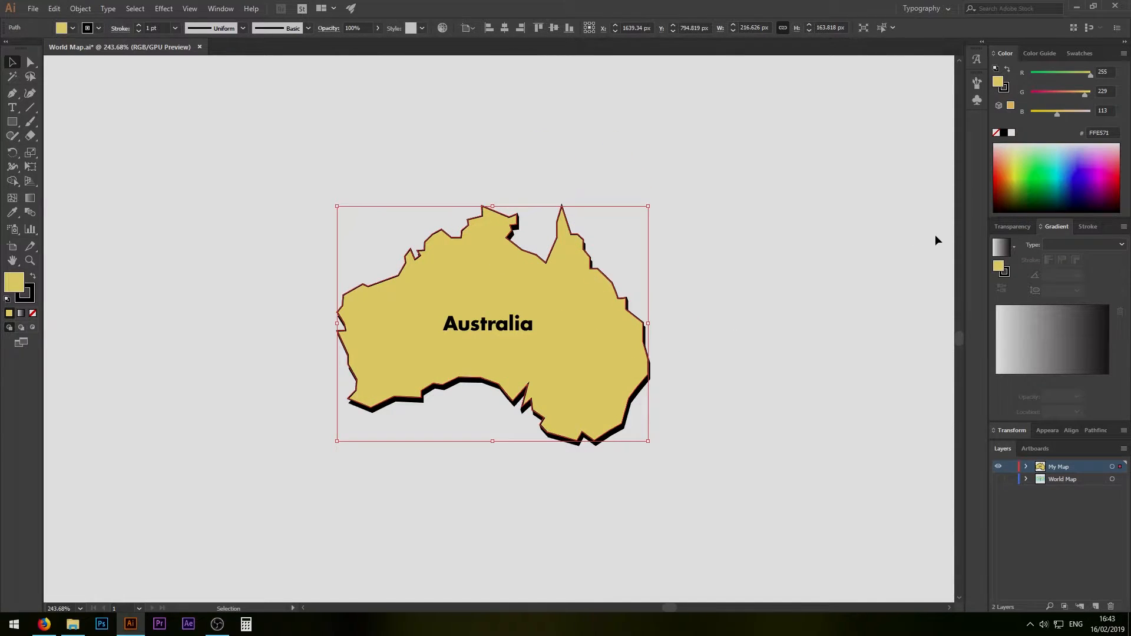
left_click_drag(1084, 93, 1078, 92)
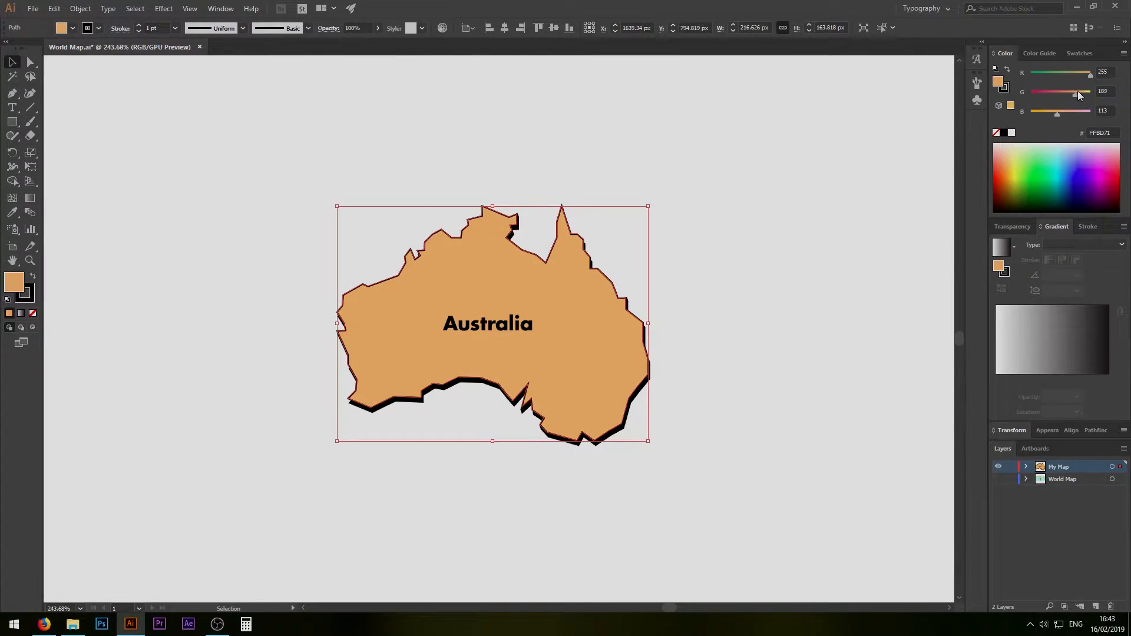
left_click_drag(1081, 148, 1013, 159)
left_click(679, 250)
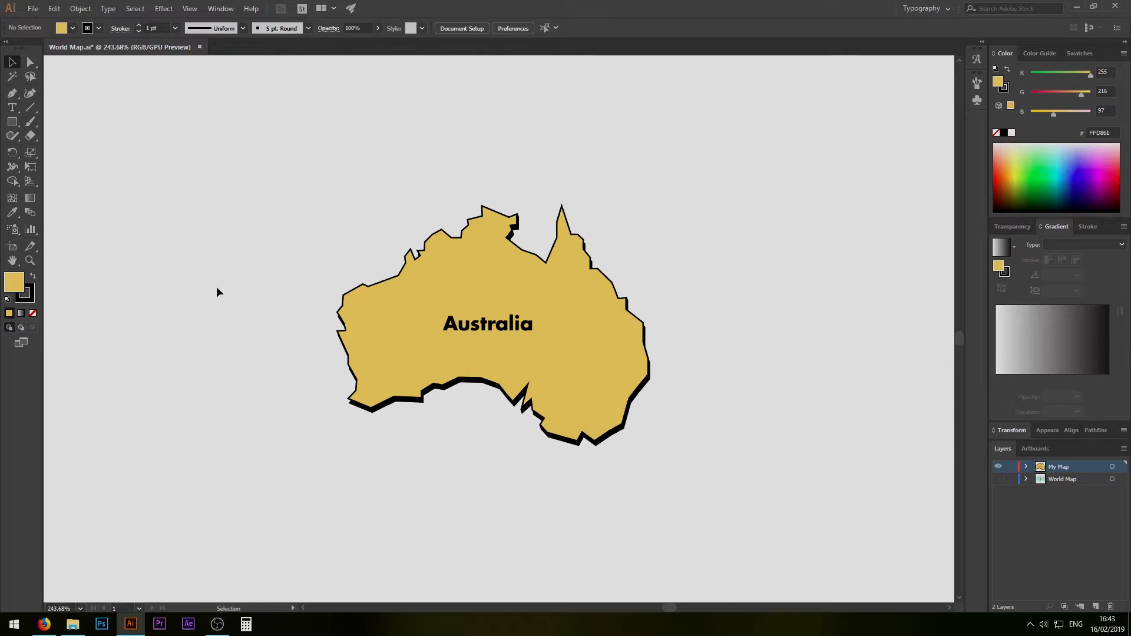
Show the World Map layer again and examine how the finished Australia compares with the rest of the reference map.
left_click(998, 479)
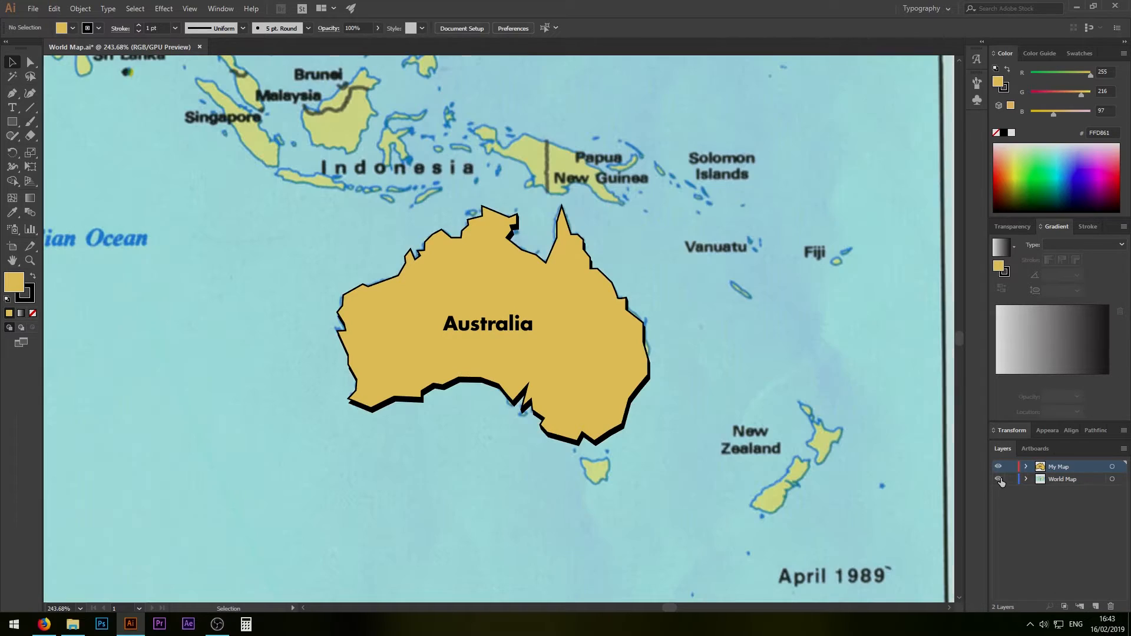
scroll(491, 197, "down", 4)
left_click_drag(398, 207, 478, 319)
left_click_drag(384, 245, 565, 261)
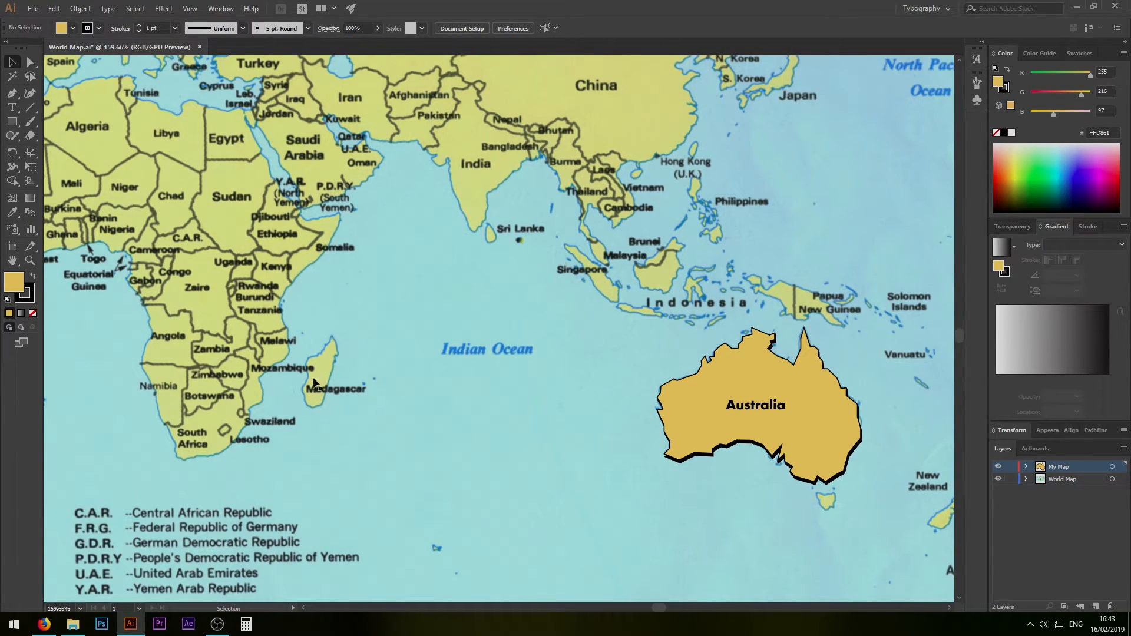
scroll(489, 298, "down", 3)
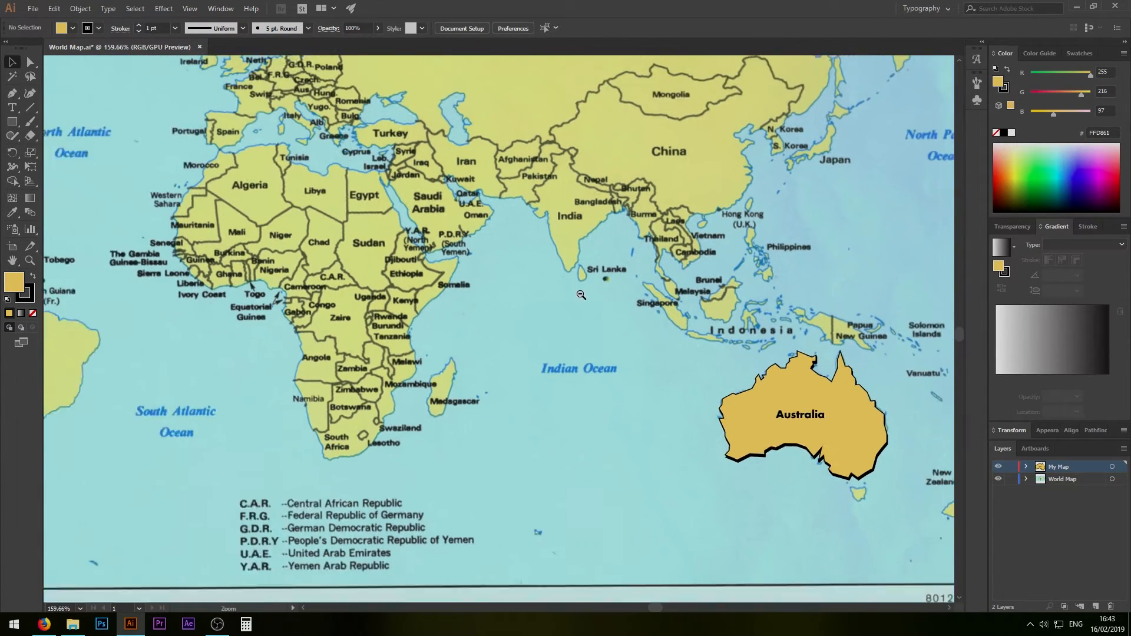
left_click_drag(543, 291, 556, 319)
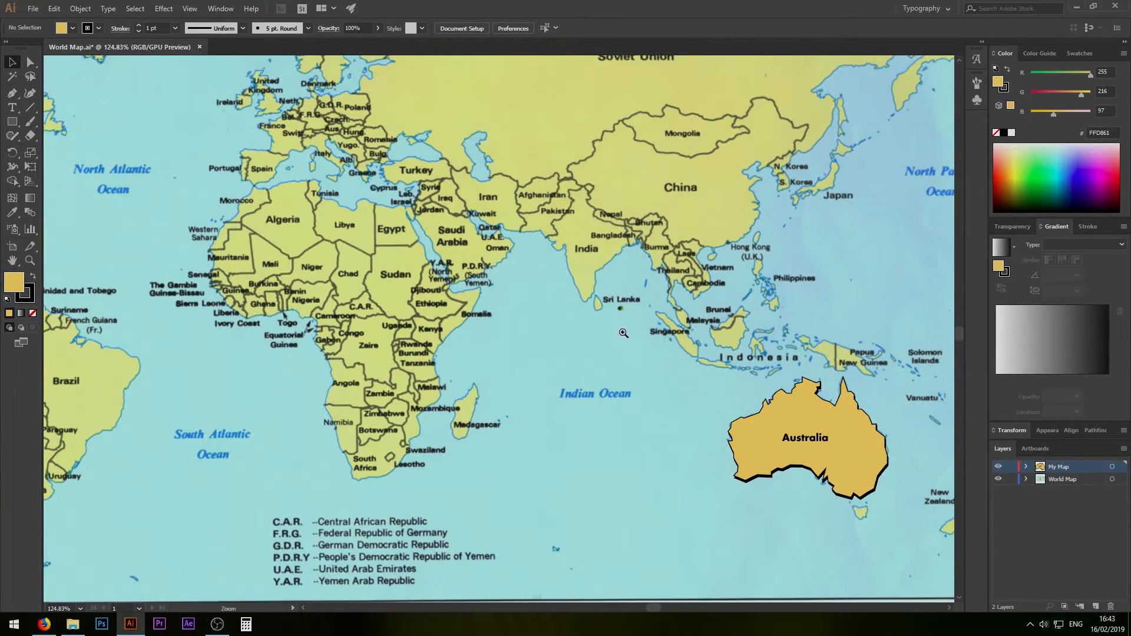
scroll(561, 321, "down", 2)
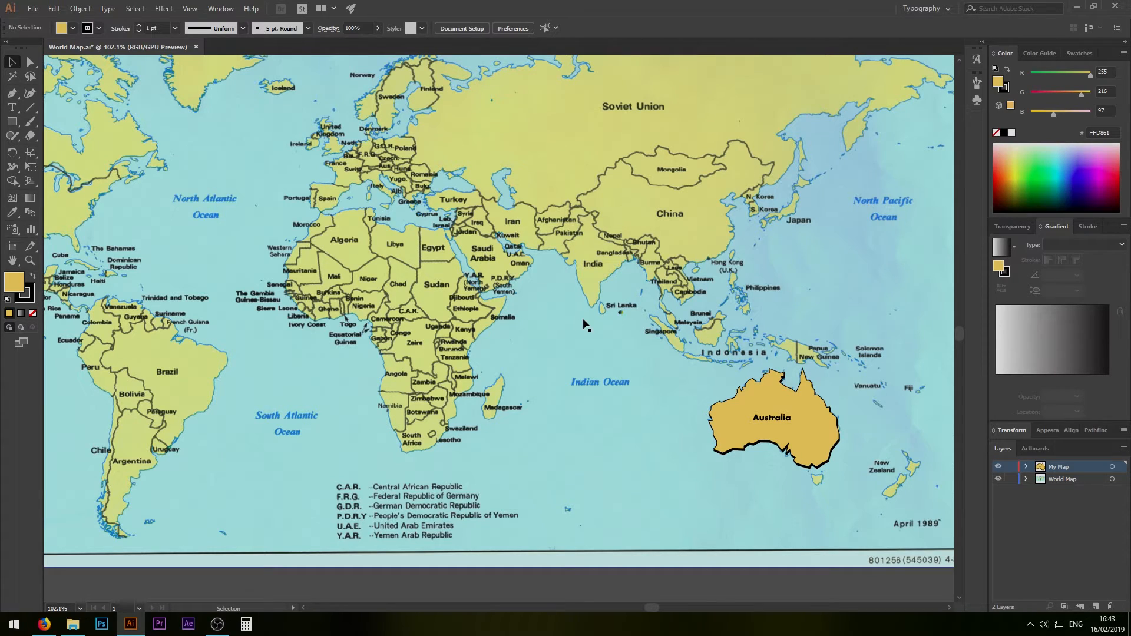
mouse_move(671, 359)
left_mouse_down()
mouse_move(589, 379)
mouse_move(505, 341)
mouse_move(596, 366)
mouse_move(660, 345)
left_mouse_up()
scroll(685, 342, "down", 3)
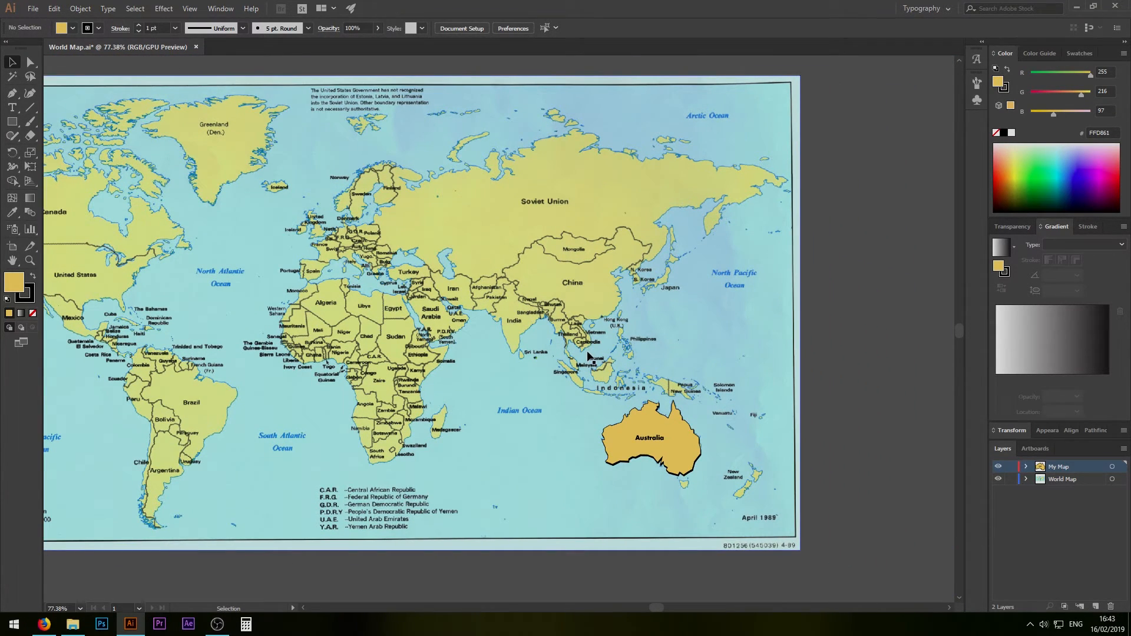
scroll(685, 345, "up", 2)
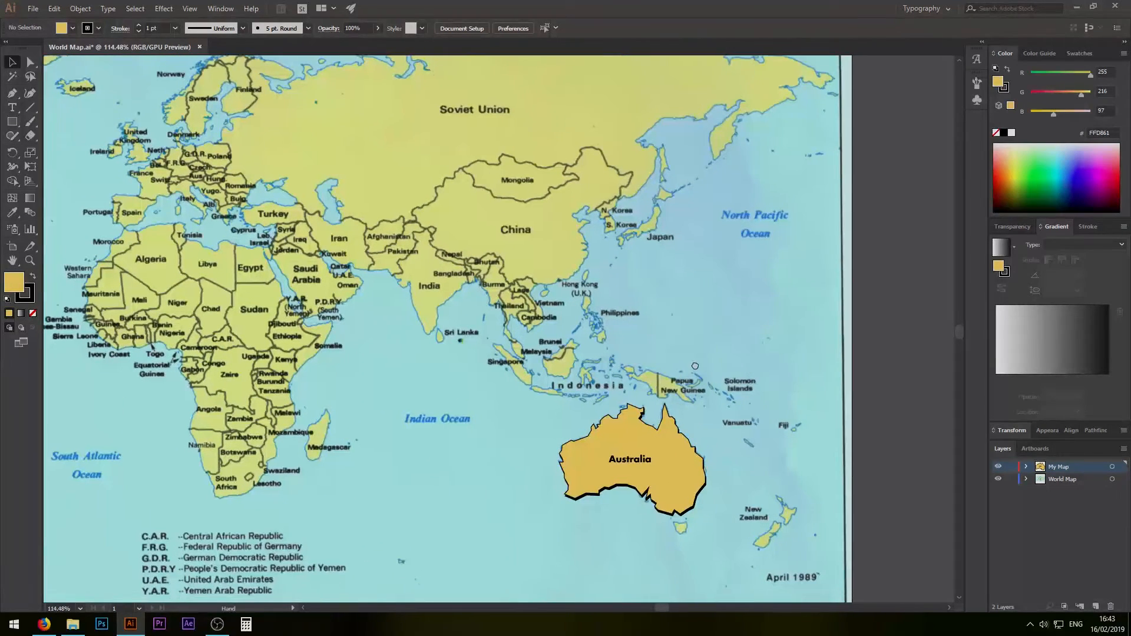